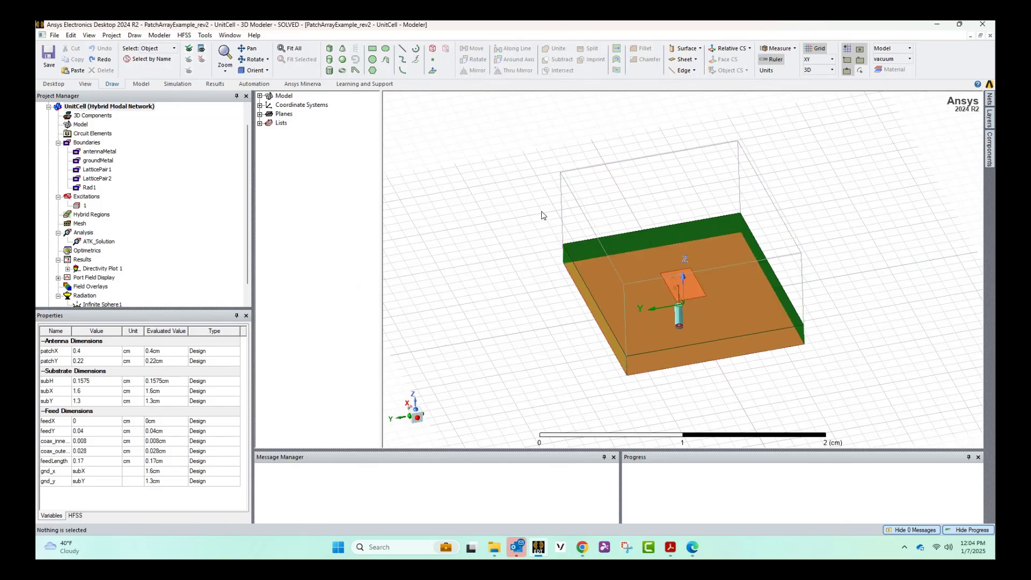
Inspect the Box1 airbox, LatticePair1, LatticePair2 and Rad1 boundaries, then collapse UnitCell to project level
click(570, 196)
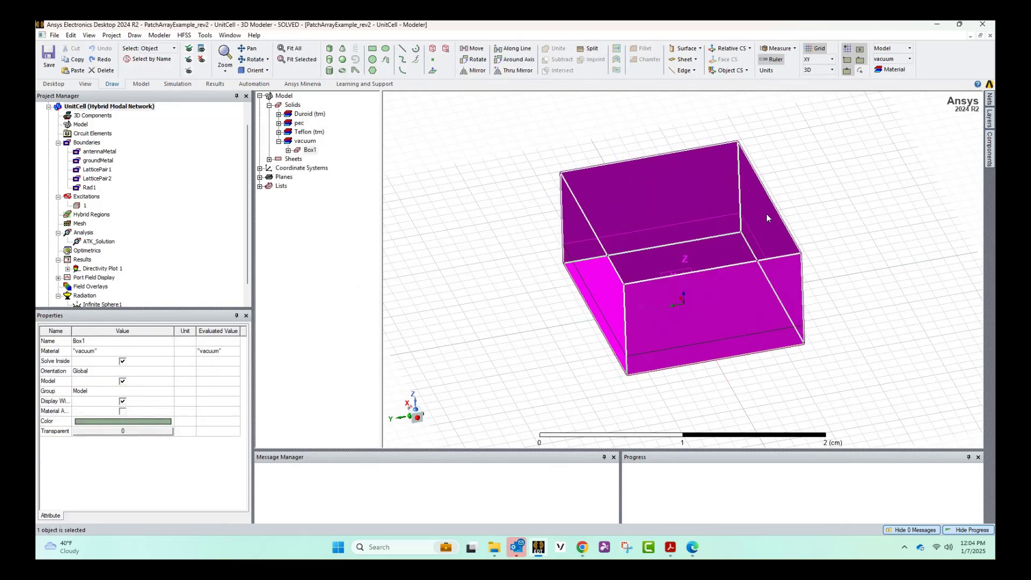
click(511, 228)
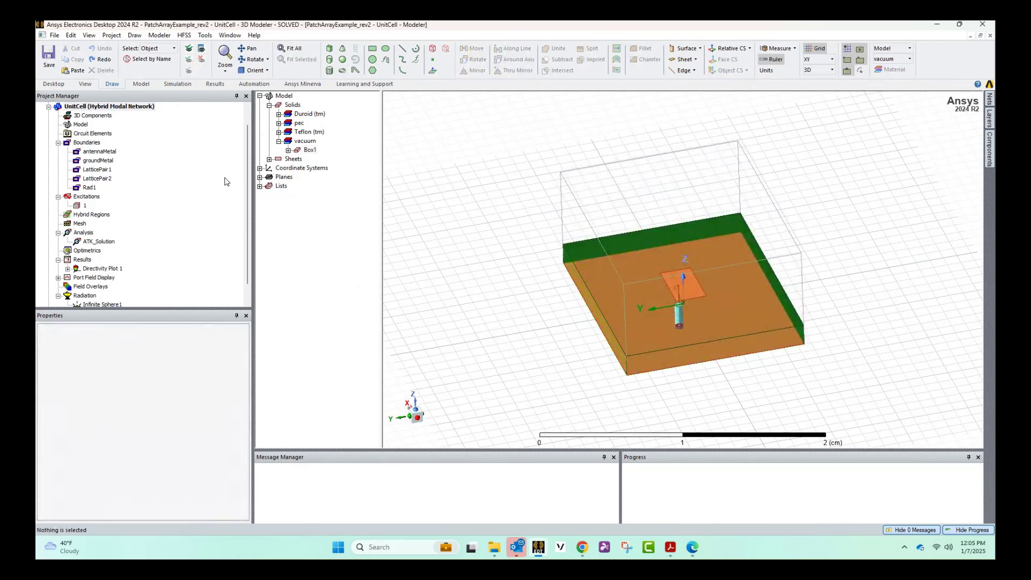
click(99, 169)
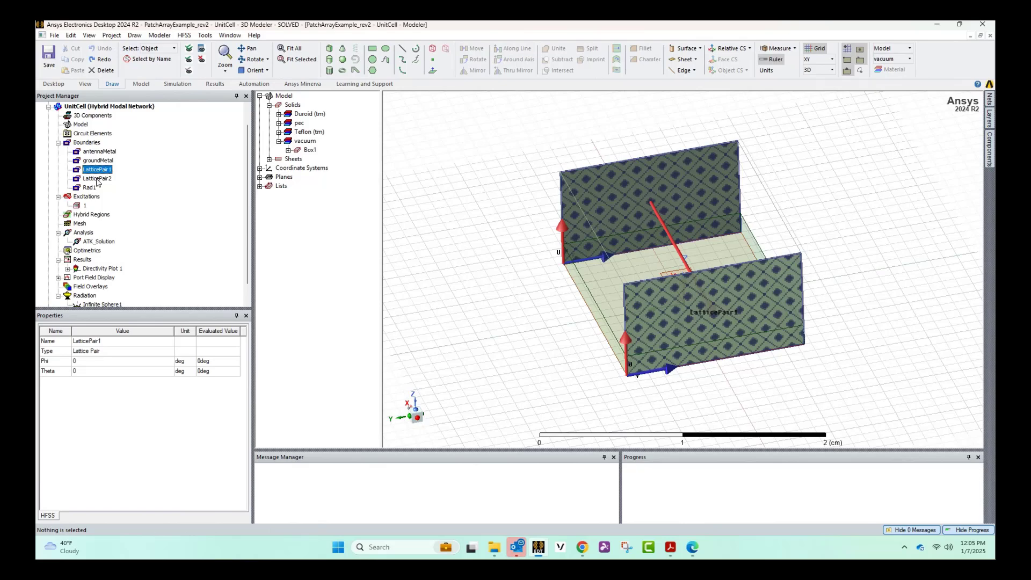
click(97, 179)
click(94, 189)
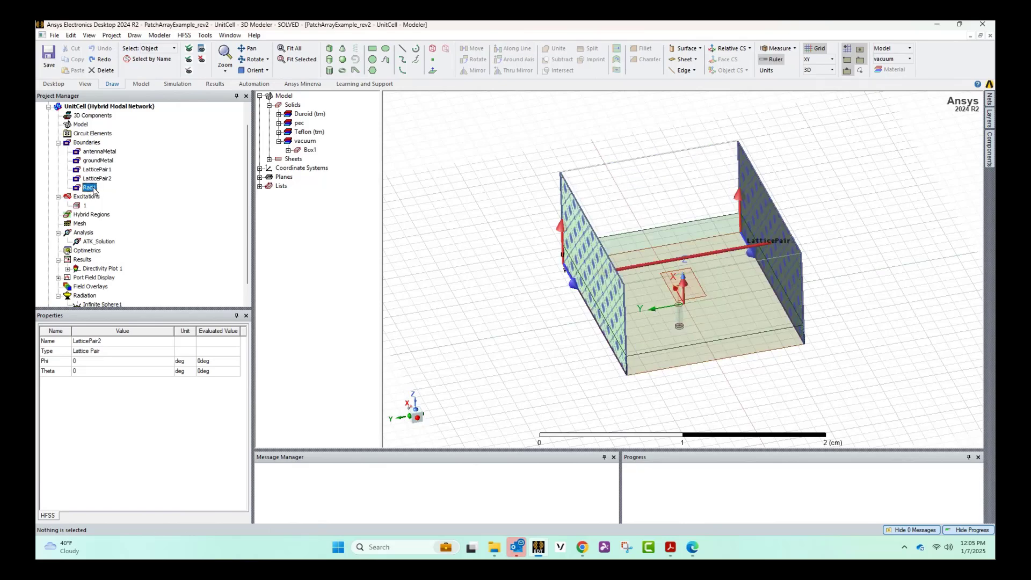
click(472, 203)
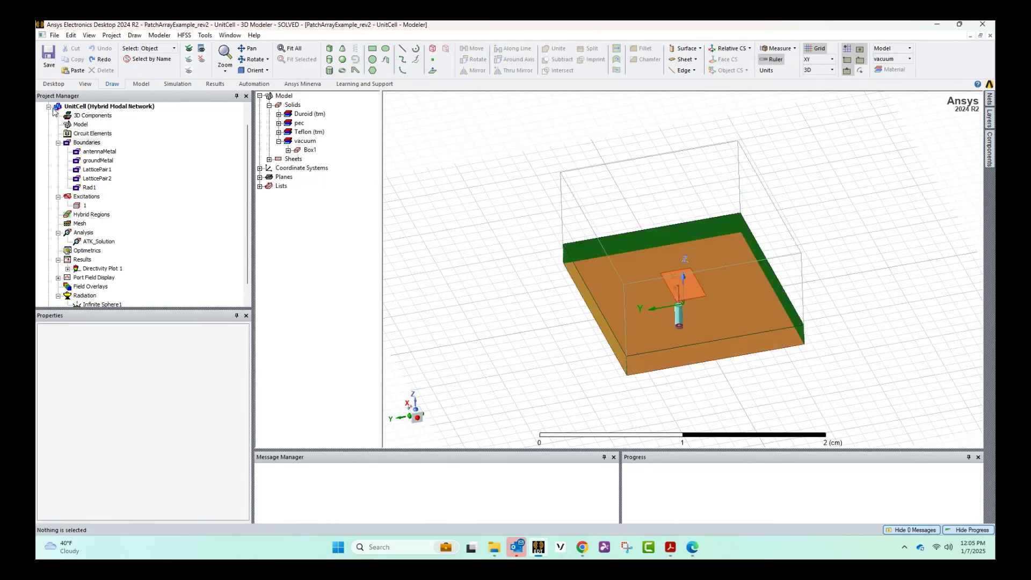
click(48, 106)
Open the Explicit full patch-array design in the modeler
double_click(75, 116)
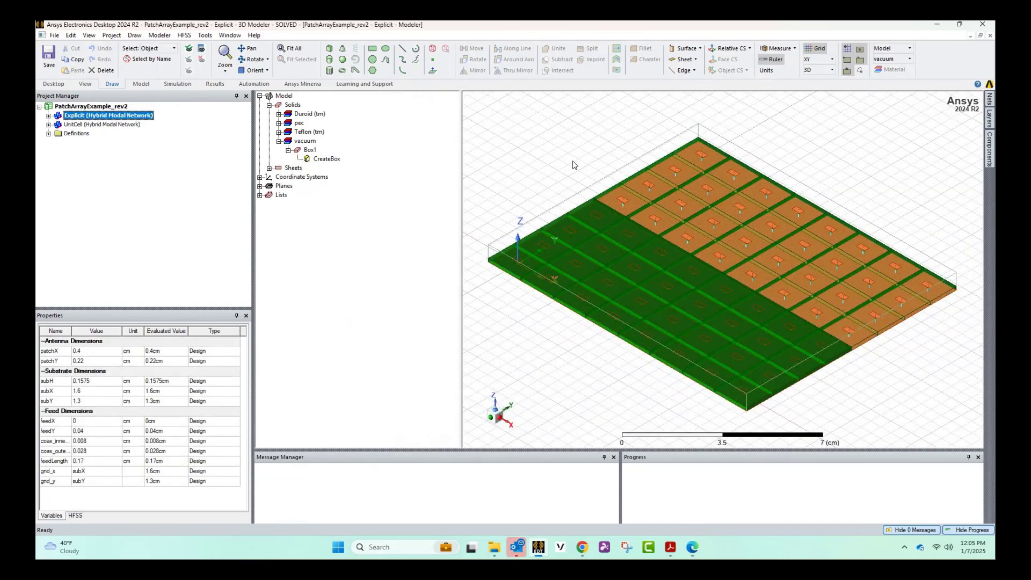
click(574, 164)
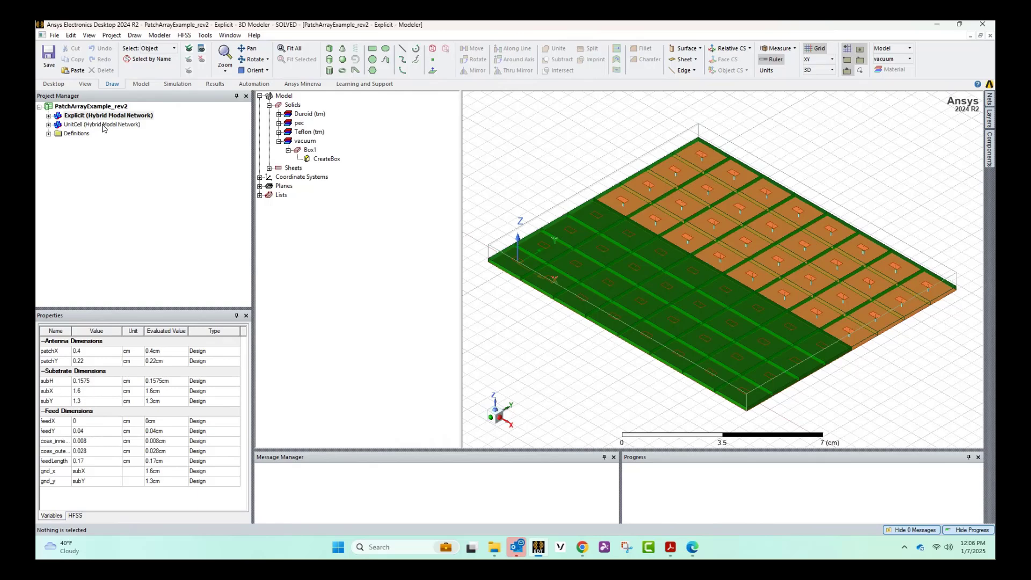
Copy the UnitCell design and paste it into the project as UnitCell1
click(105, 127)
right_click(104, 127)
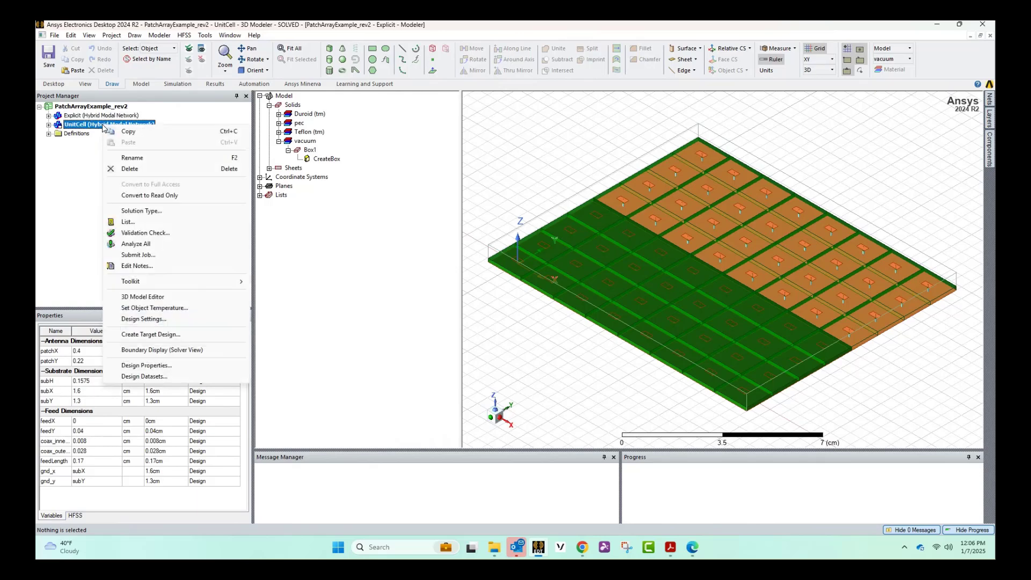
click(123, 132)
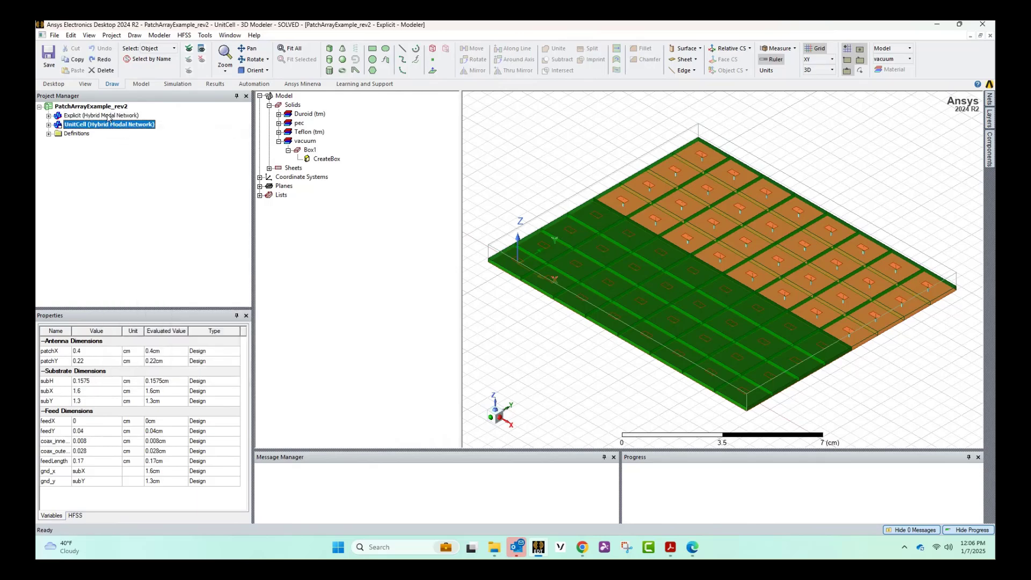
click(105, 109)
right_click(105, 109)
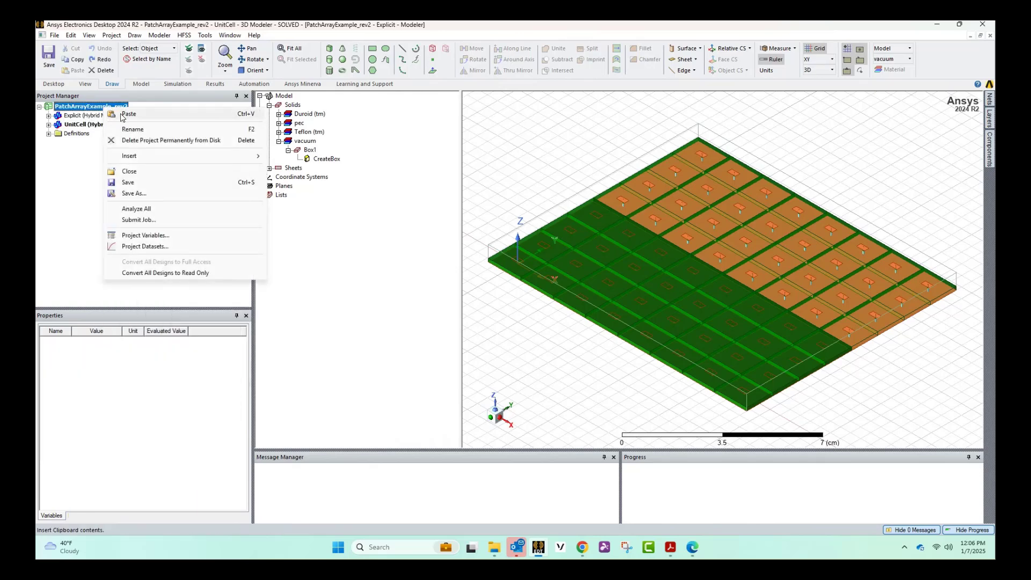
click(128, 114)
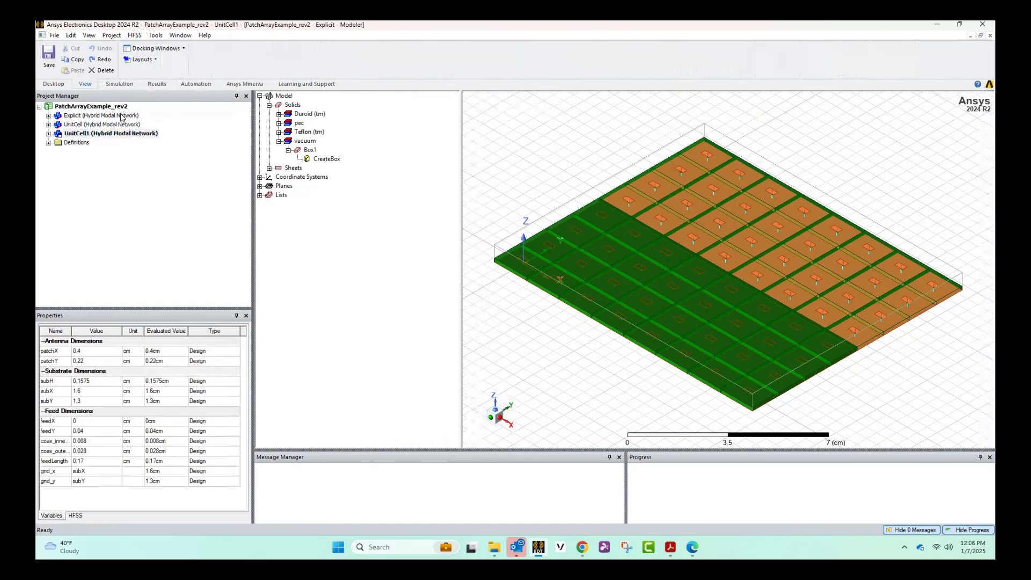
Rename UnitCell1 to FADDM and expand its design tree
right_click(91, 135)
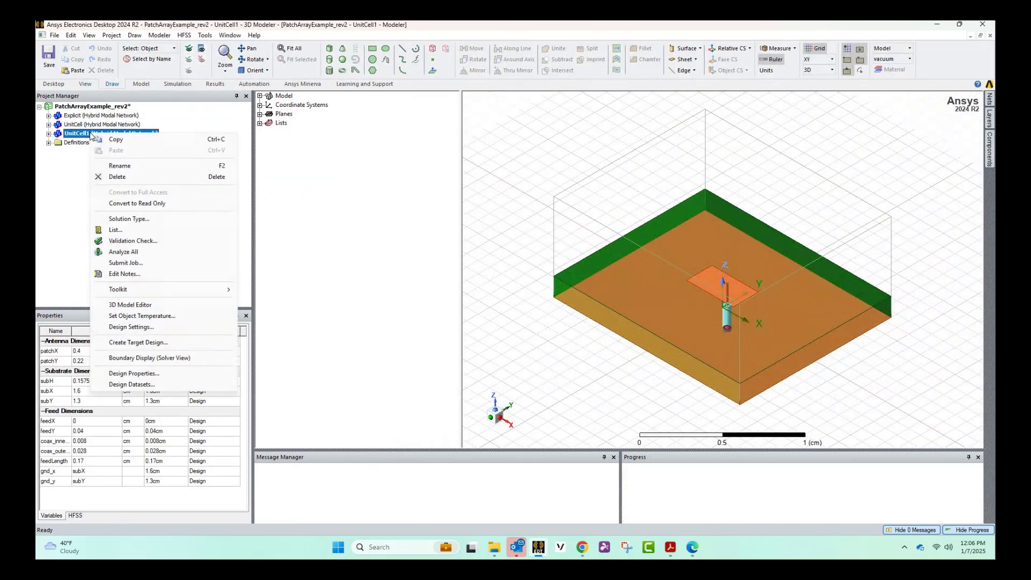
click(117, 167)
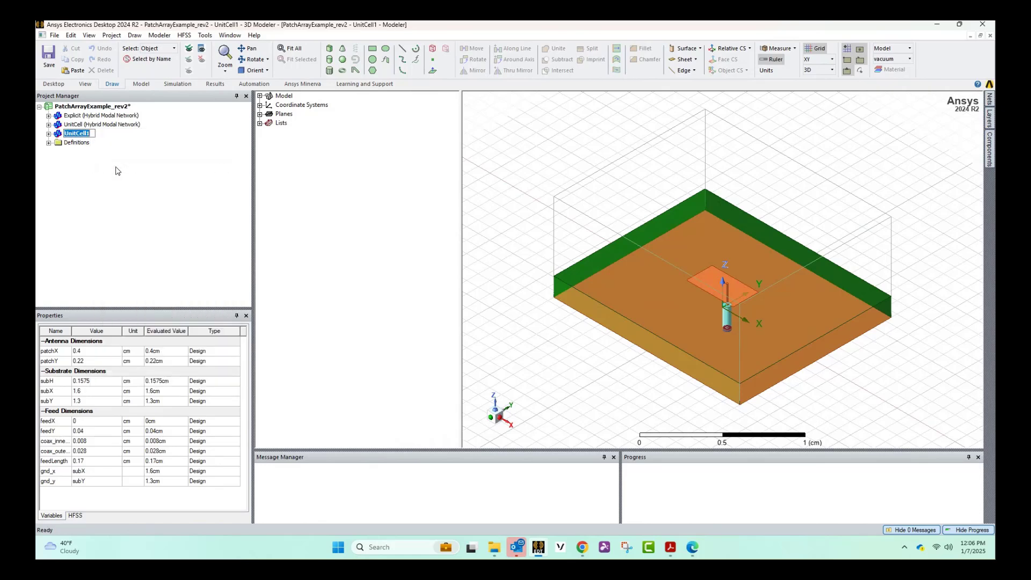
text(FADDM)
key(Return)
click(49, 125)
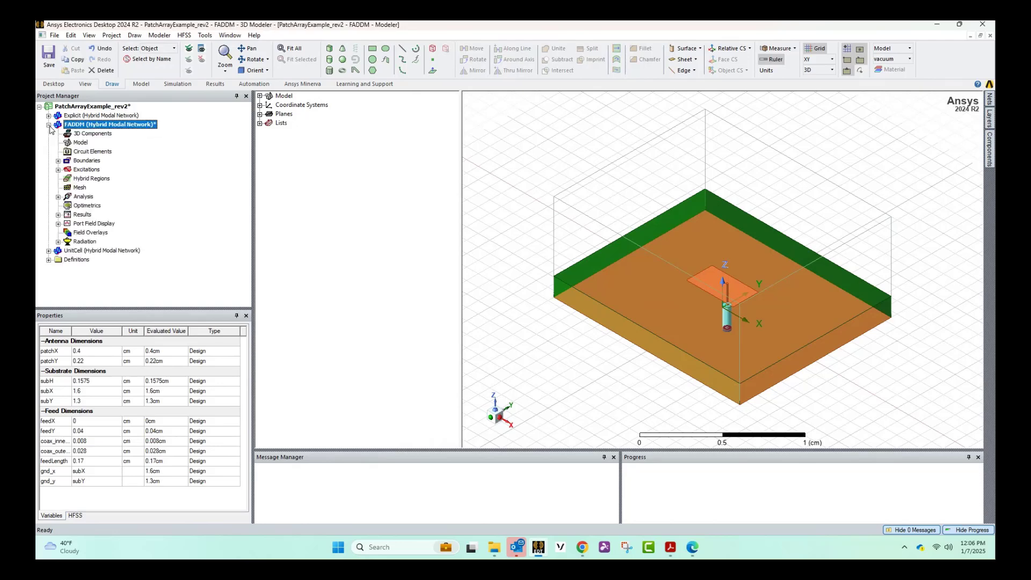
Enable Import Mesh on the Advanced tab of FADDM's ATK_Solution setup and open Setup Link
click(58, 196)
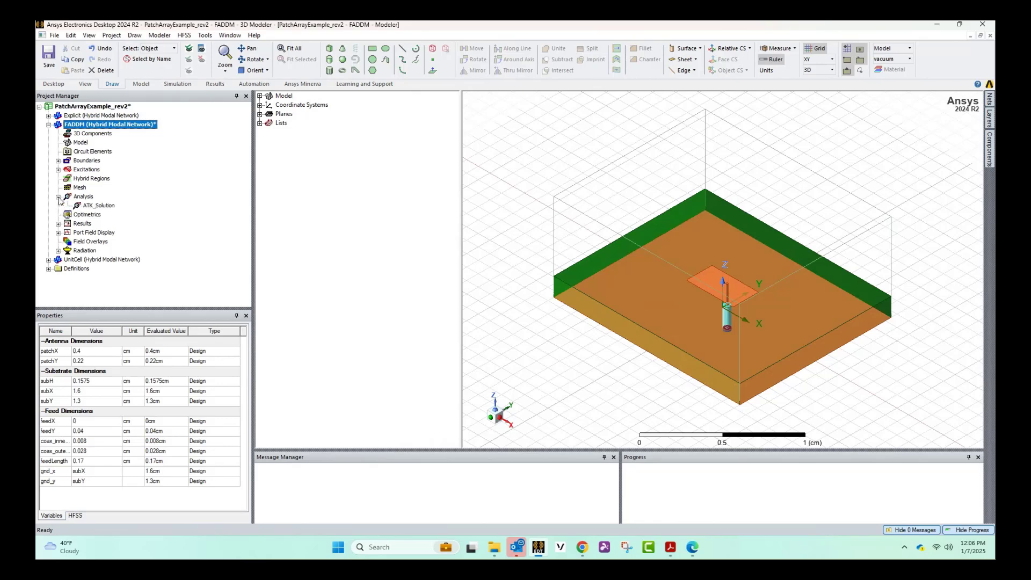
double_click(102, 208)
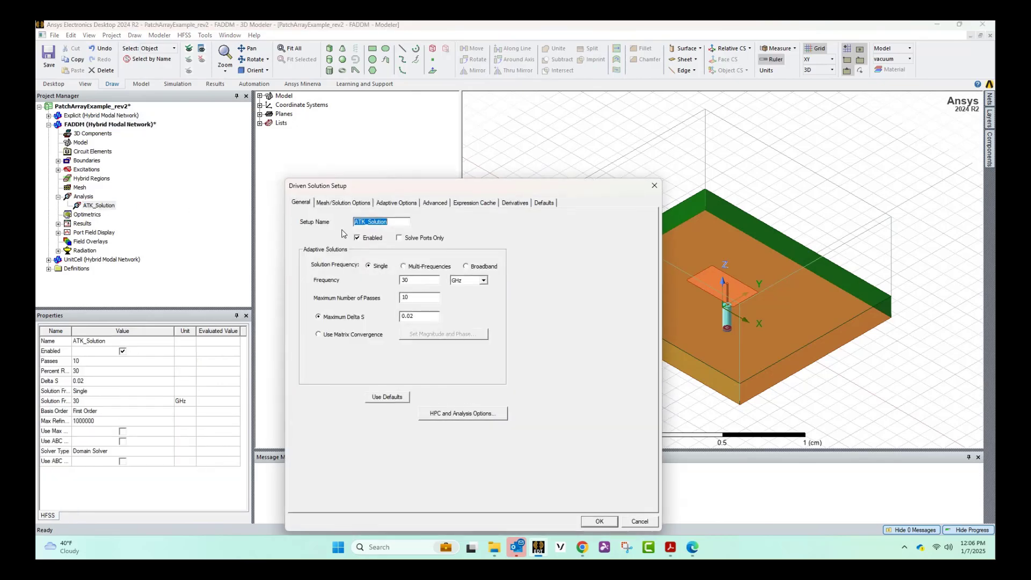
click(406, 206)
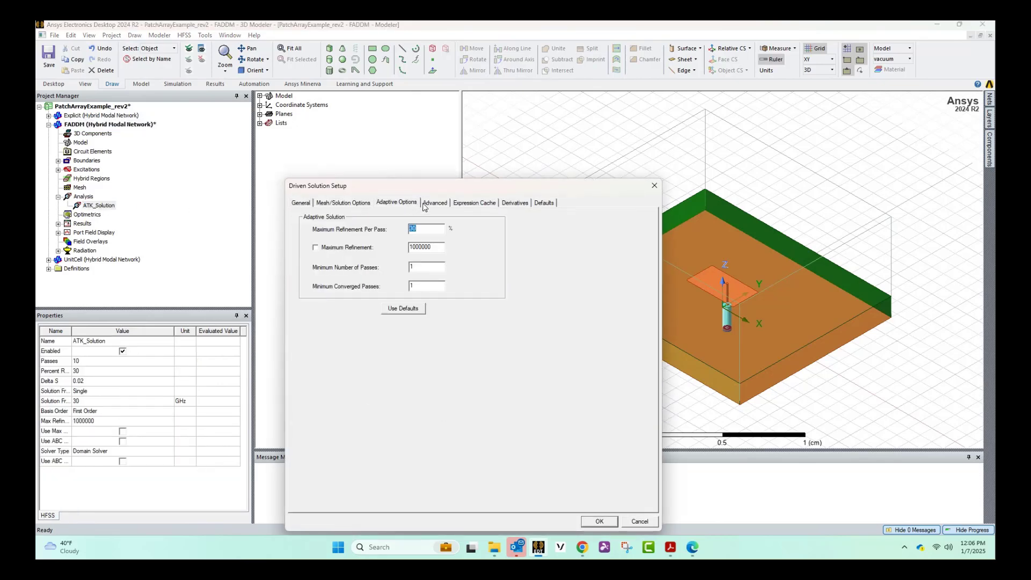
click(429, 206)
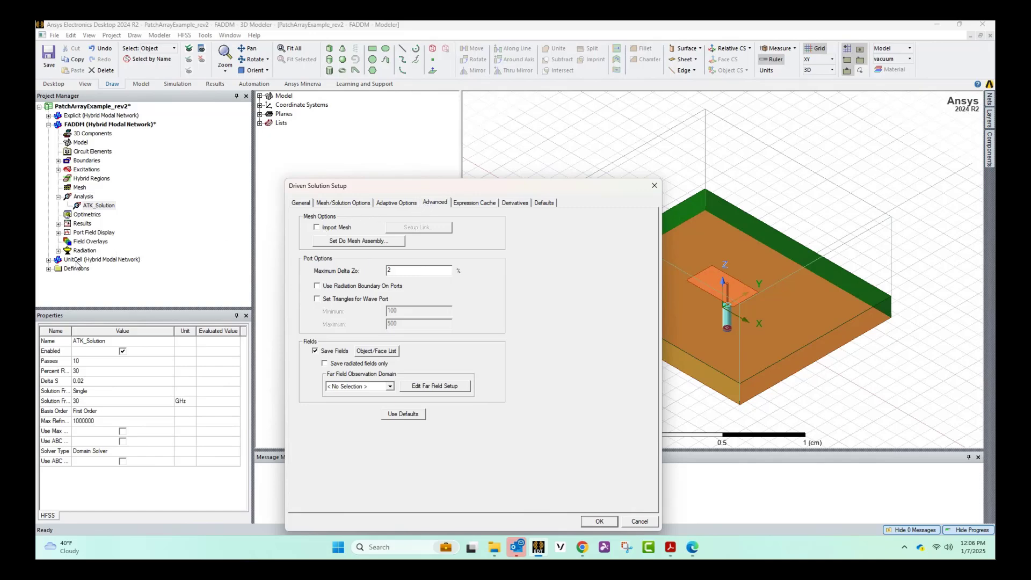
click(316, 227)
click(405, 230)
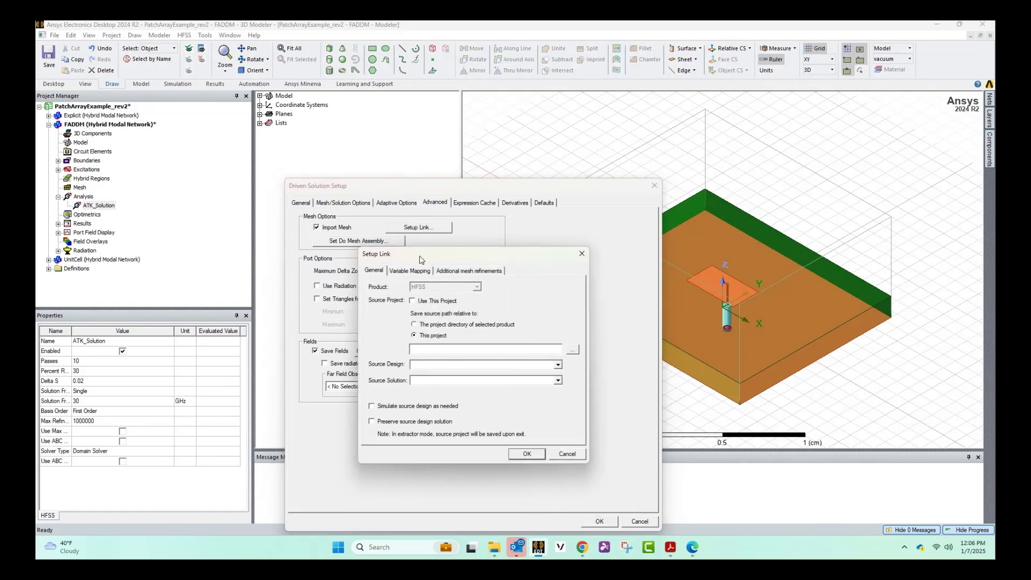
Link the mesh to UnitCell's ATK_Solution : LastAdaptive in this project, mapping variables by name
click(424, 301)
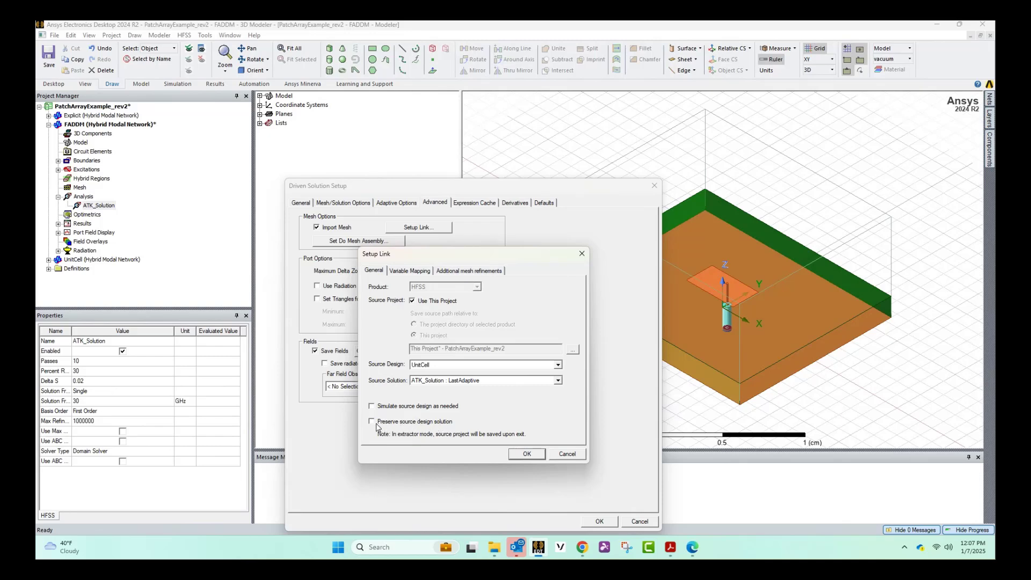
click(412, 272)
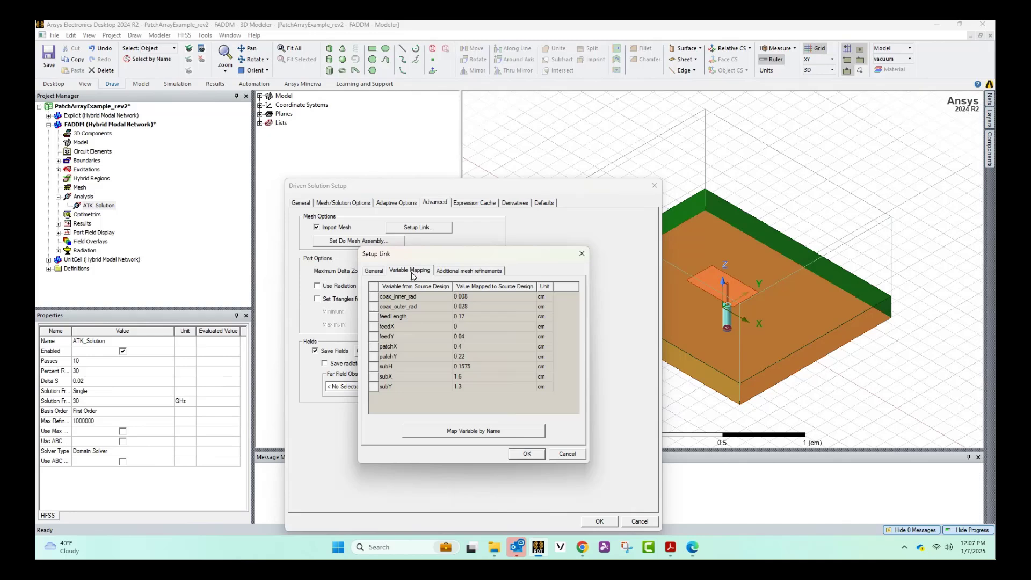
click(463, 431)
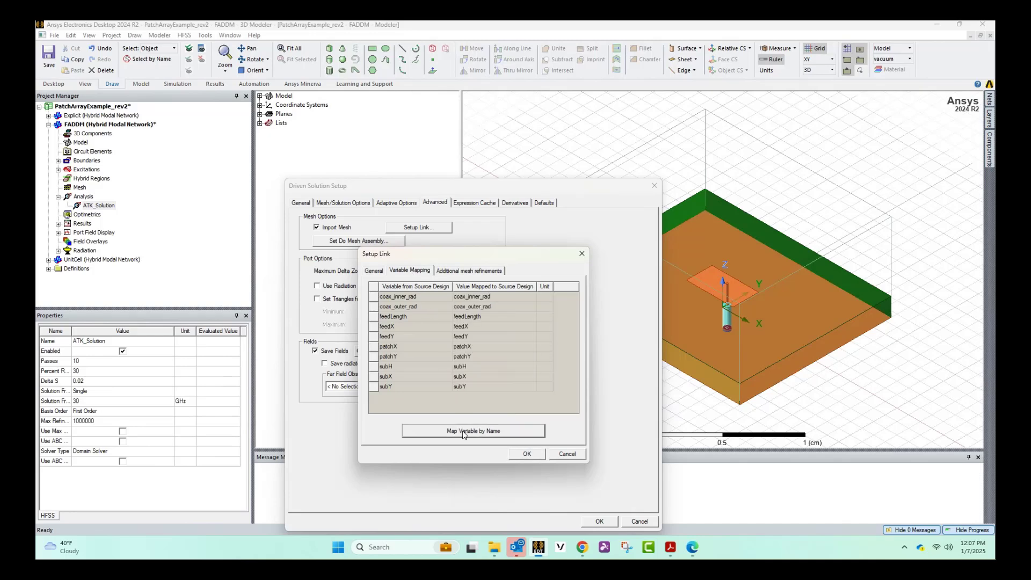
click(464, 271)
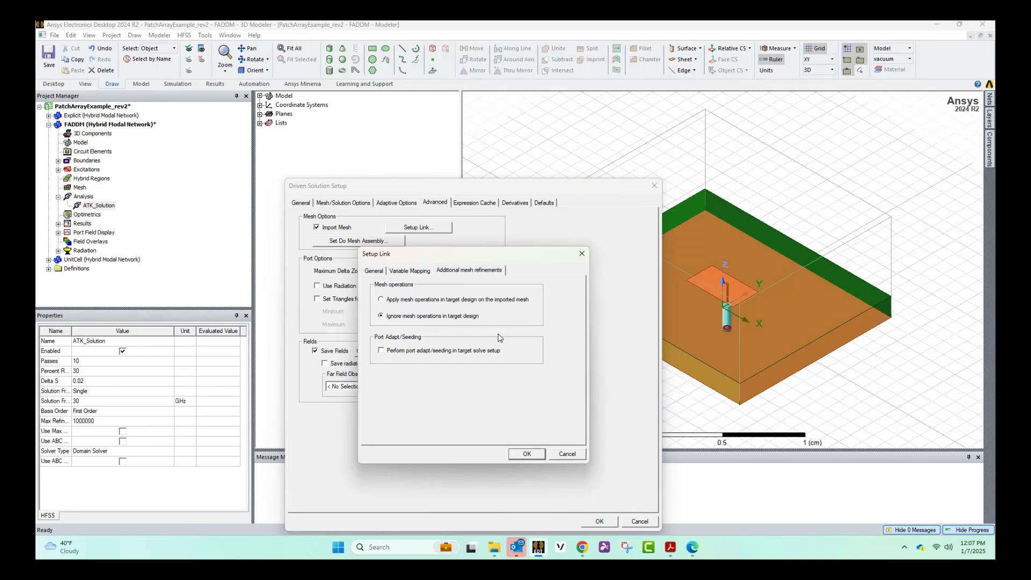
click(525, 454)
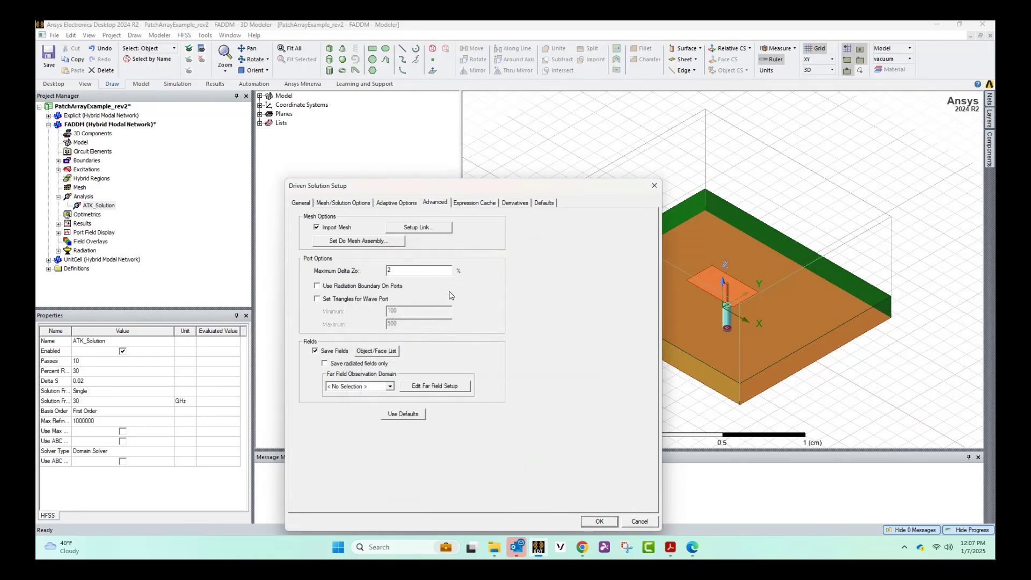
Set Maximum Number of Passes to 1 with Domain Decomposition and save the ATK_Solution setup
click(307, 203)
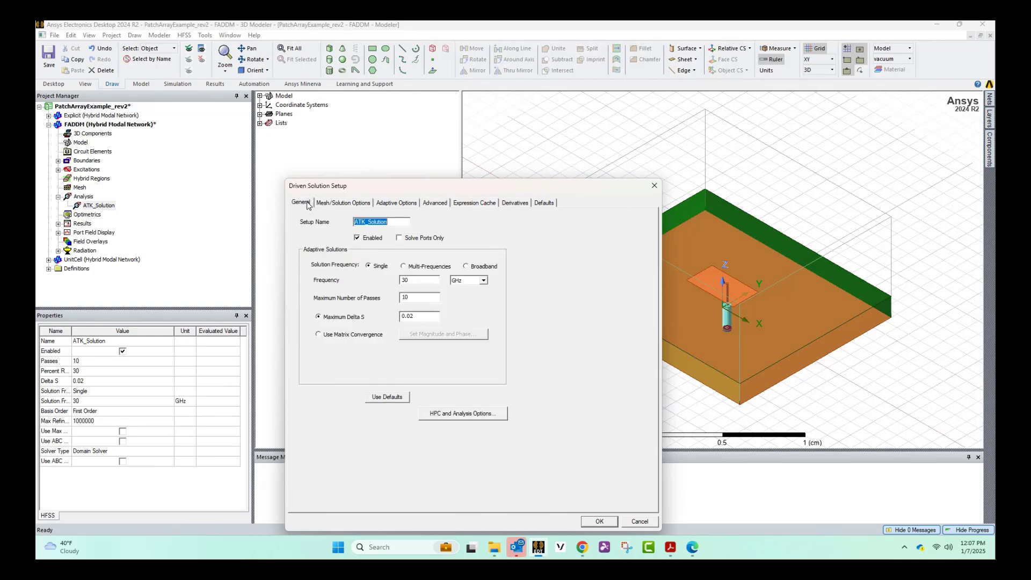
double_click(398, 297)
text(1)
click(344, 206)
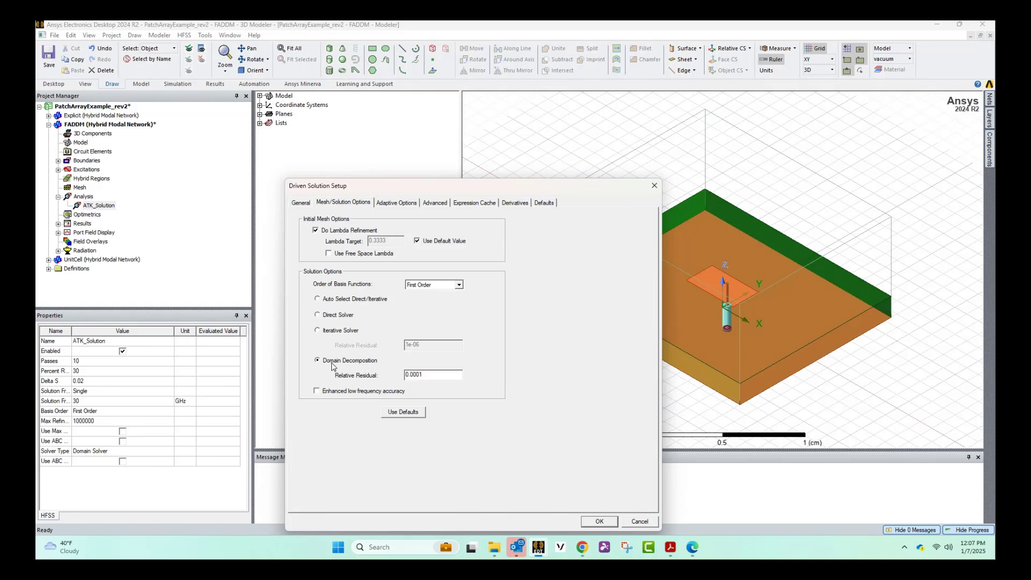
click(598, 521)
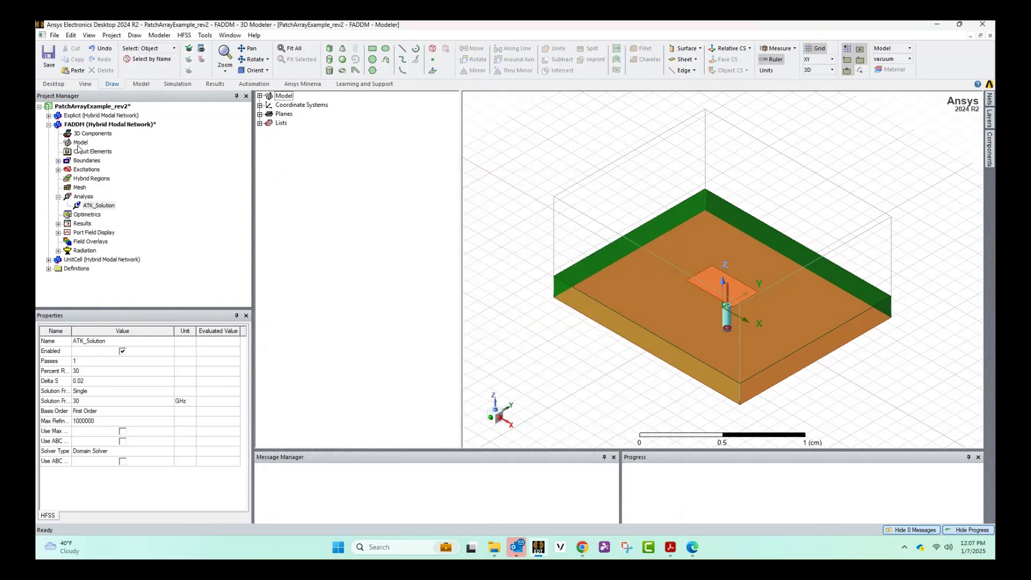
Create a regular array from the FADDM model with 8 cells along A and 8 along B
right_click(81, 143)
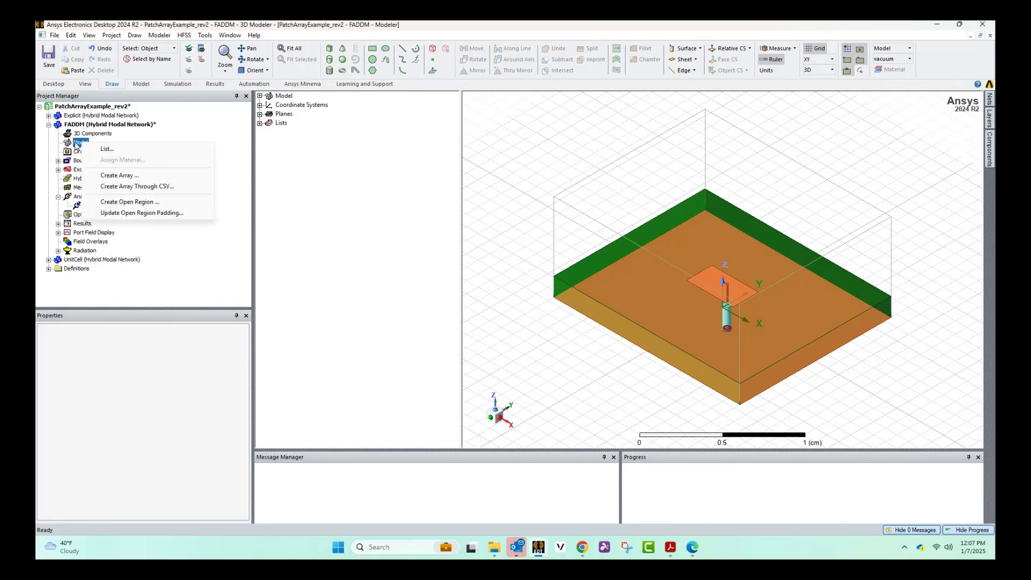
click(104, 176)
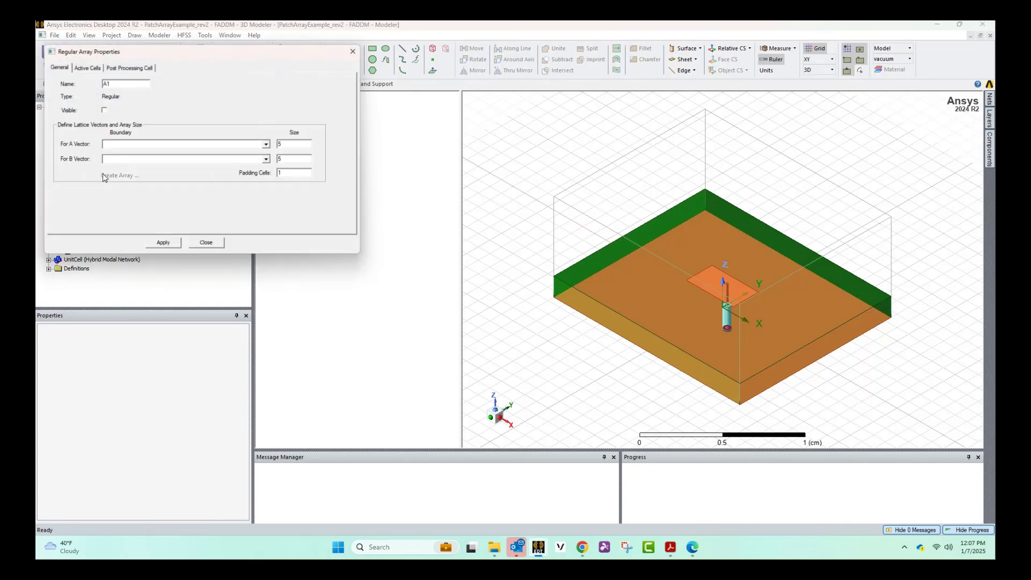
double_click(281, 145)
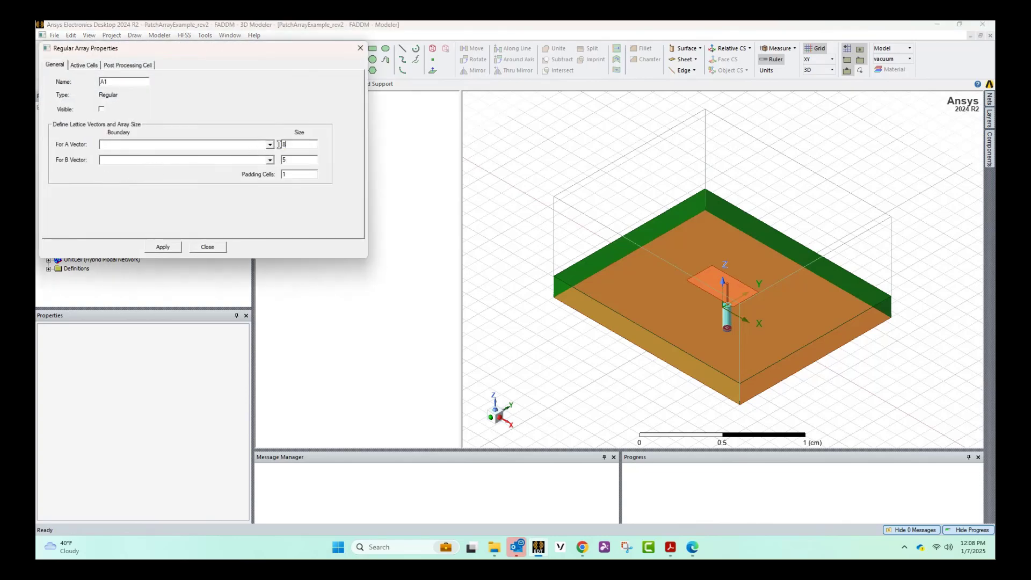
text(8)
double_click(283, 160)
text(8)
Assign LatticePair1 to A and LatticePair2 to B, 0 padding cells, all cells active, and apply
click(174, 145)
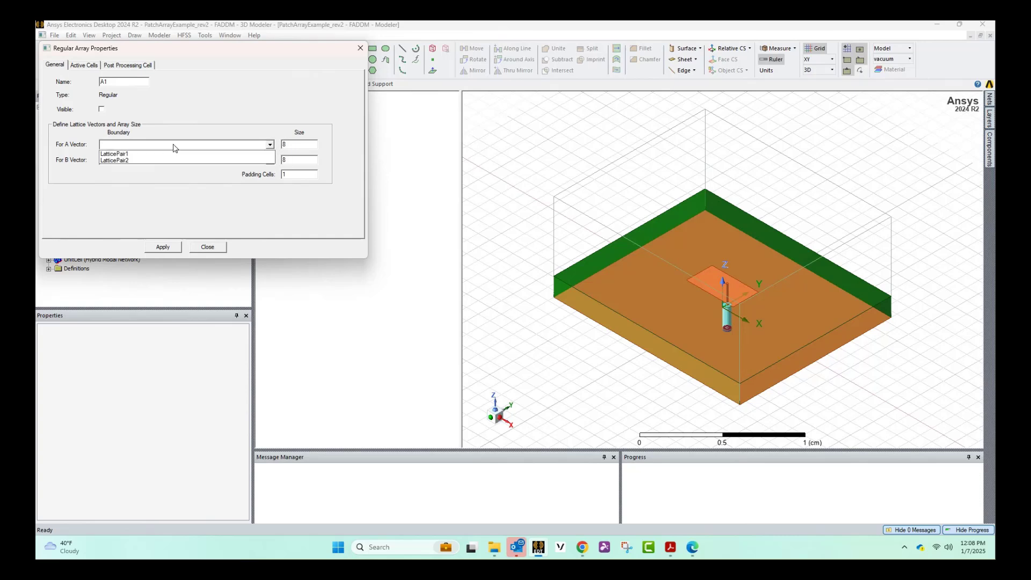
click(128, 154)
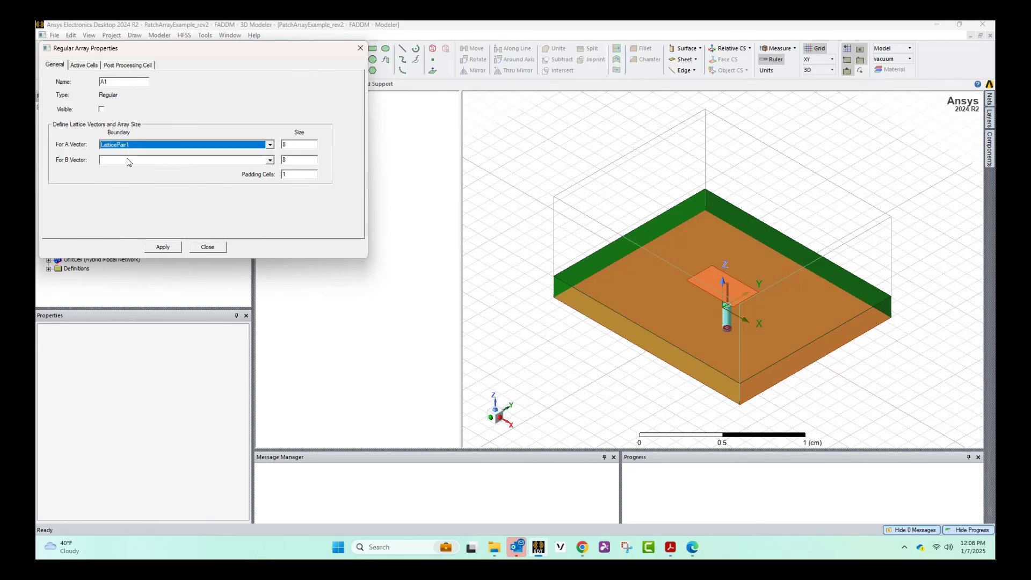
click(129, 160)
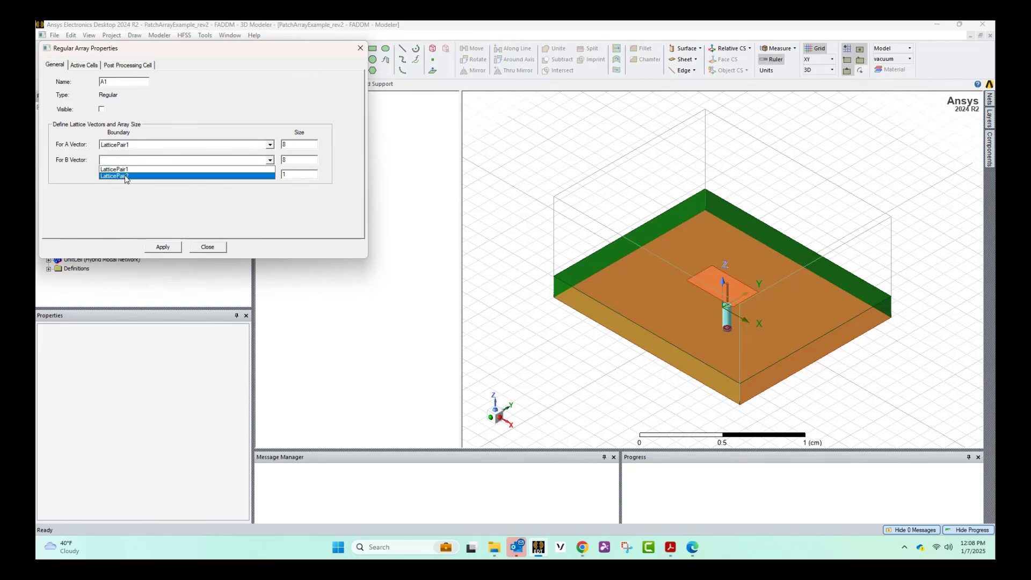
click(125, 175)
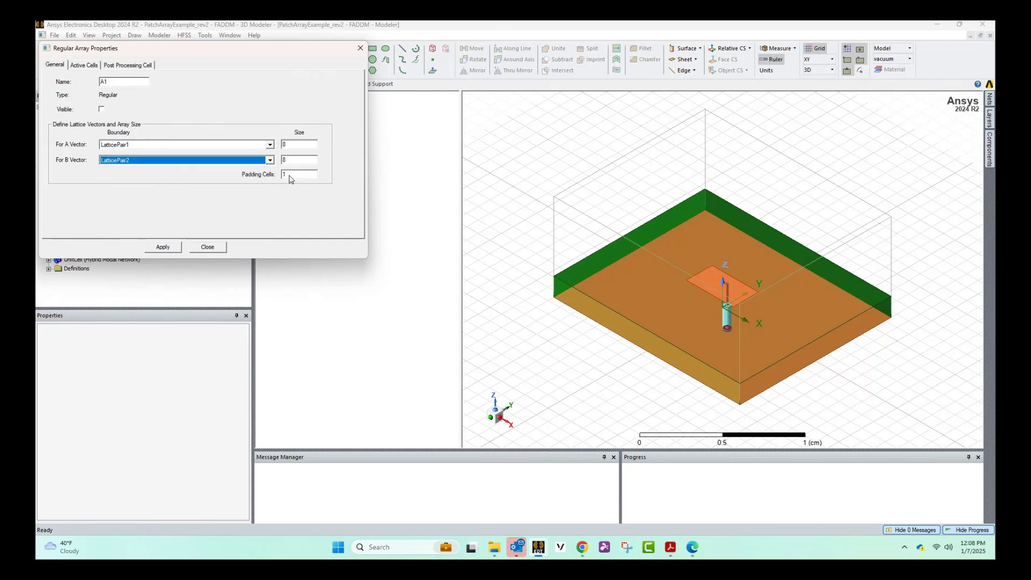
key(Tab)
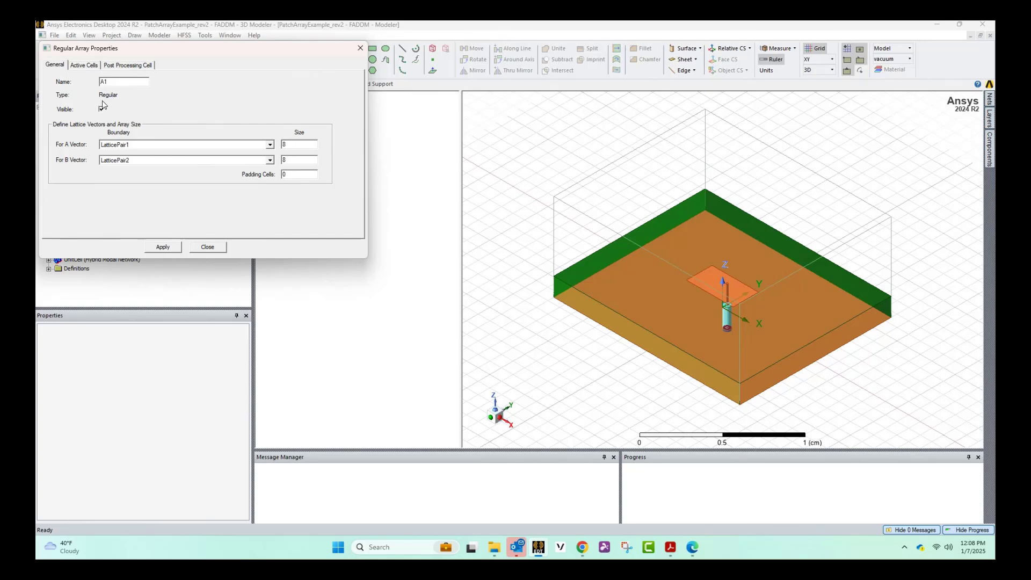
click(92, 66)
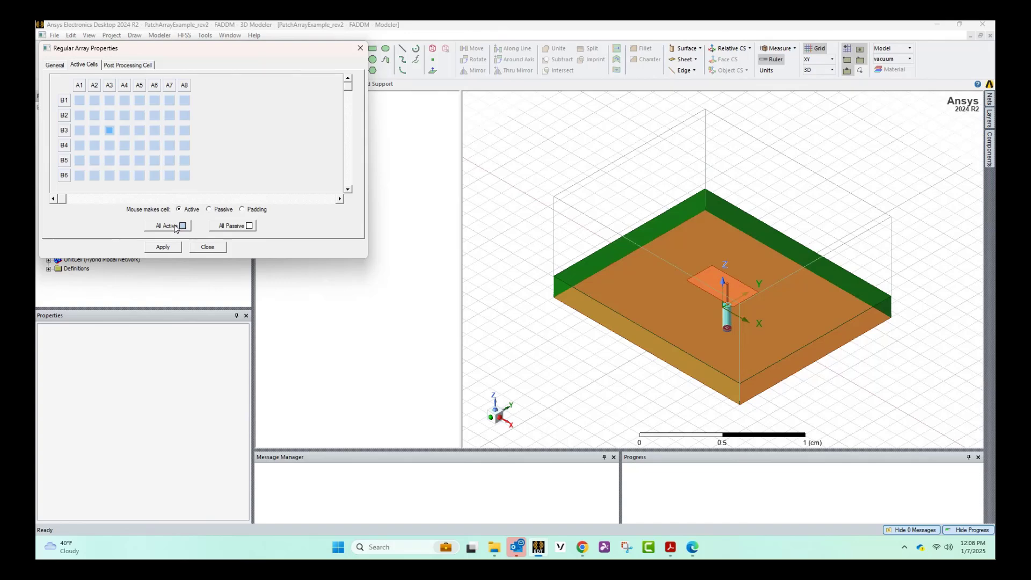
click(160, 249)
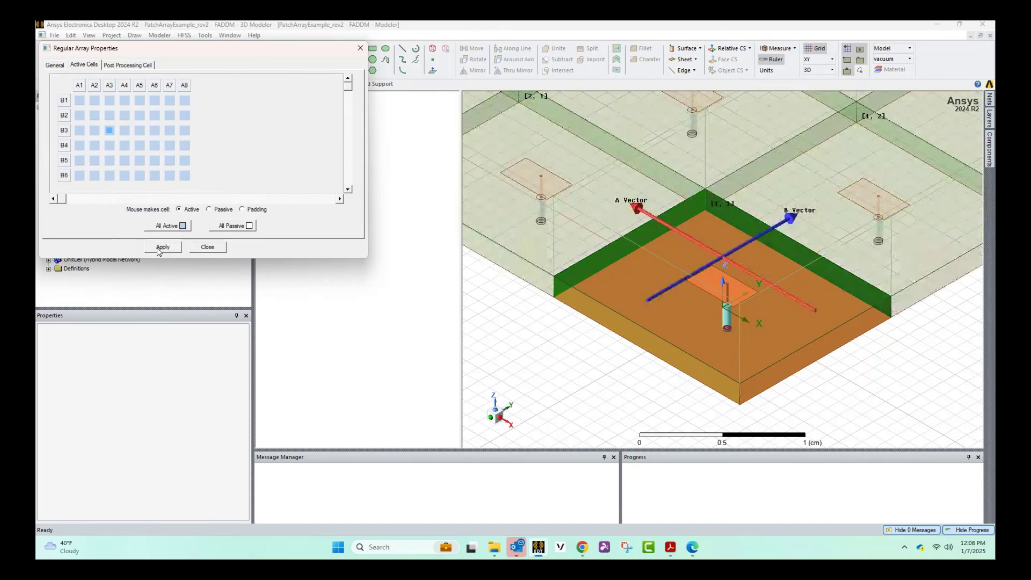
click(209, 247)
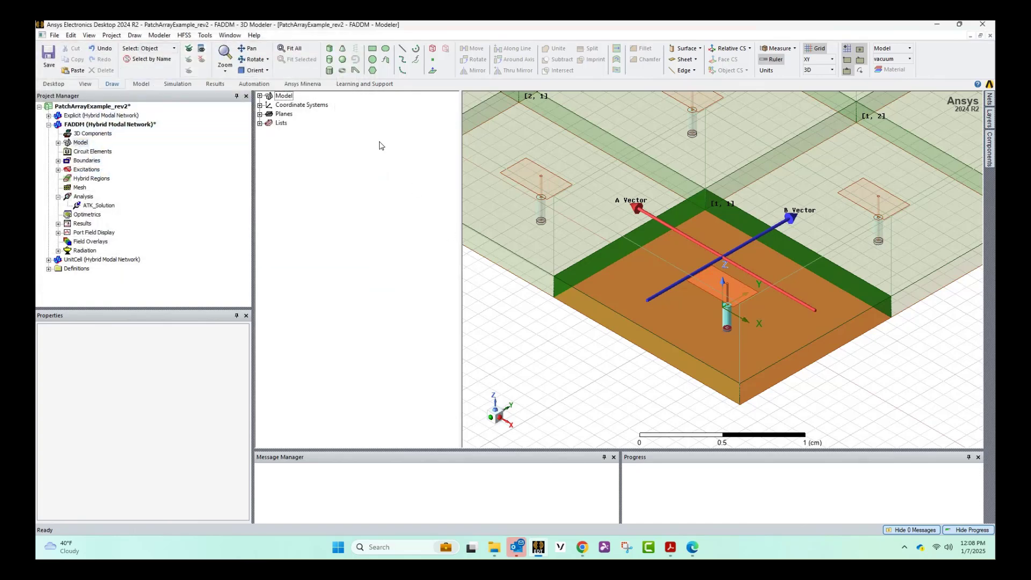
Fit the whole 8x8 array in view and analyze FADDM's ATK_Solution setup
click(296, 51)
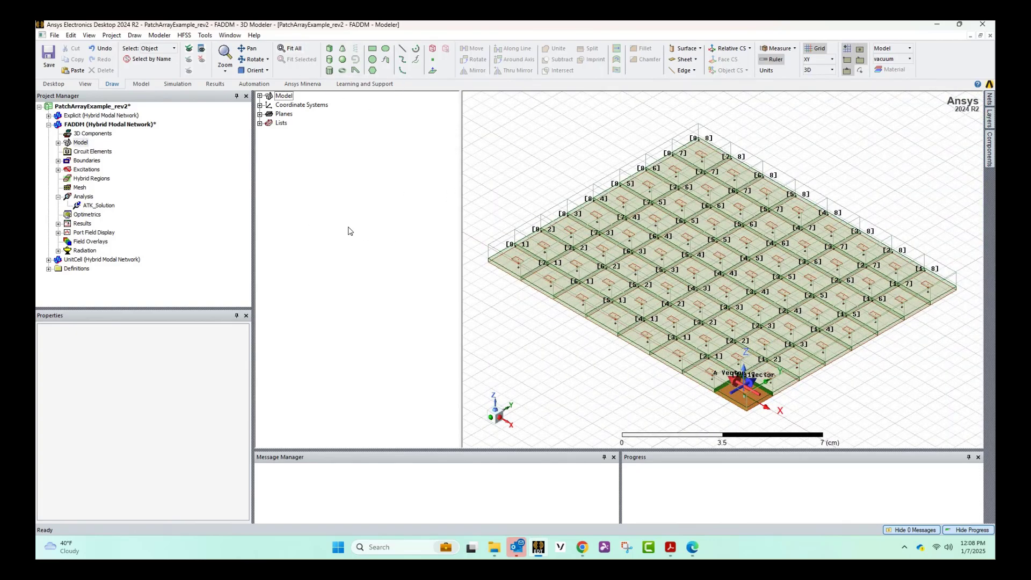
right_click(94, 206)
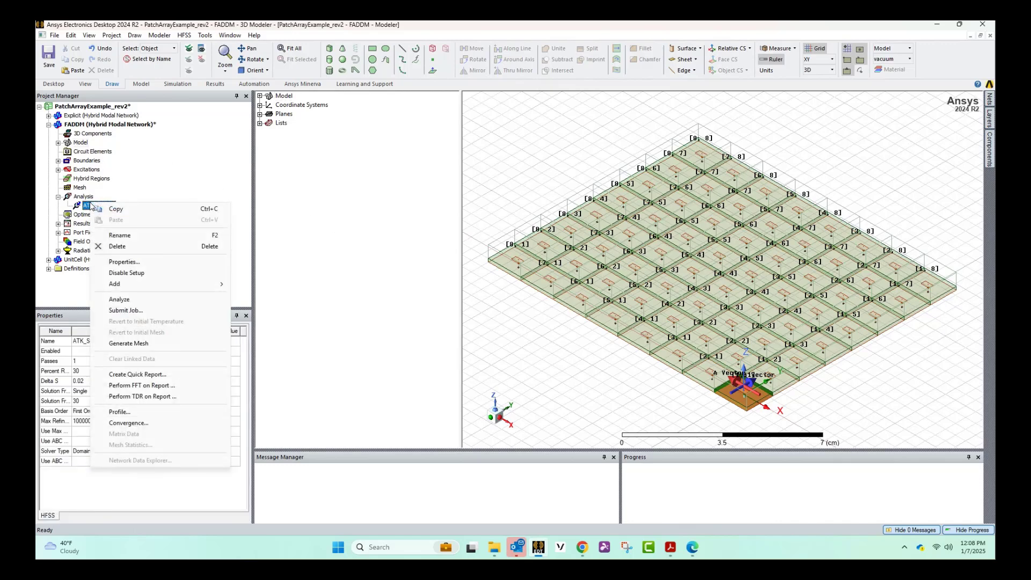
click(119, 299)
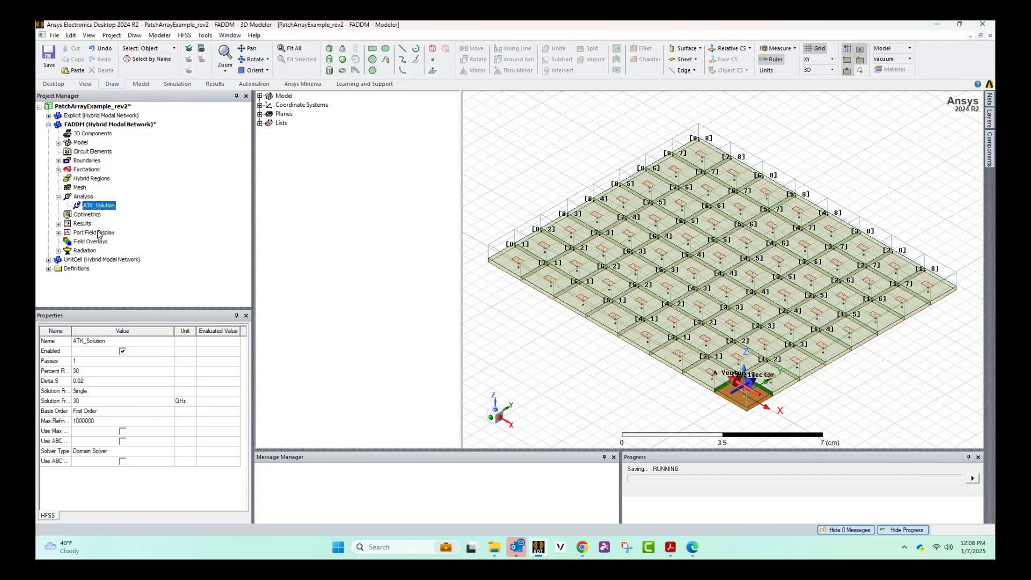
Collapse the FADDM design node while its solve runs adaptive pass 1
click(48, 124)
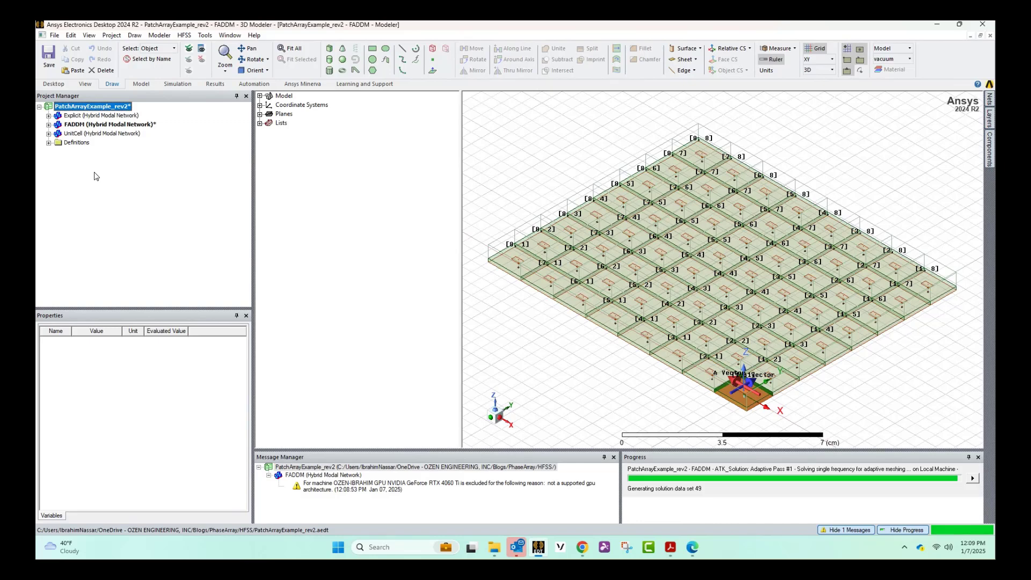
Open the UnitCell design and select every object in its model
double_click(84, 134)
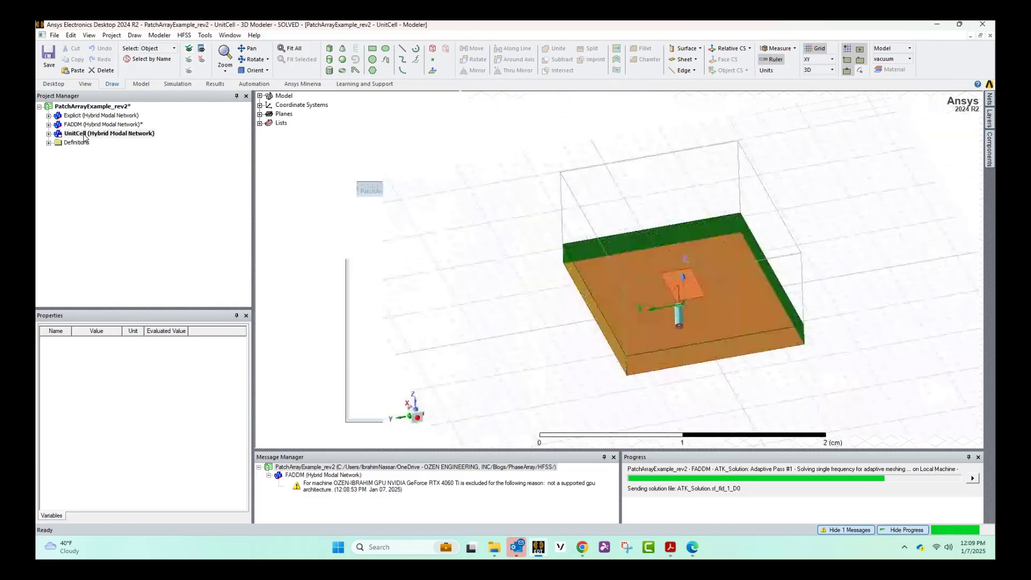
click(526, 203)
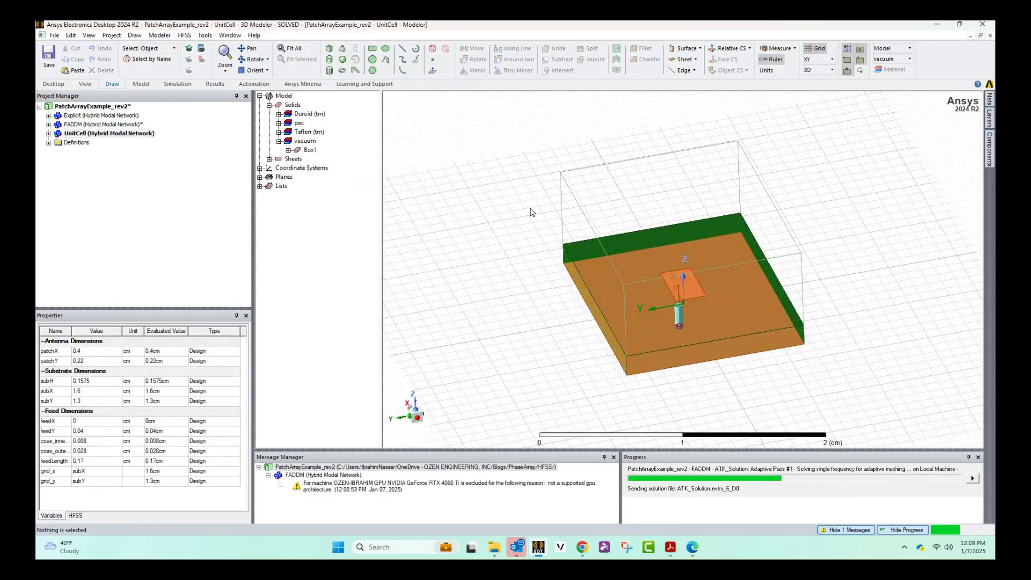
right_click(530, 212)
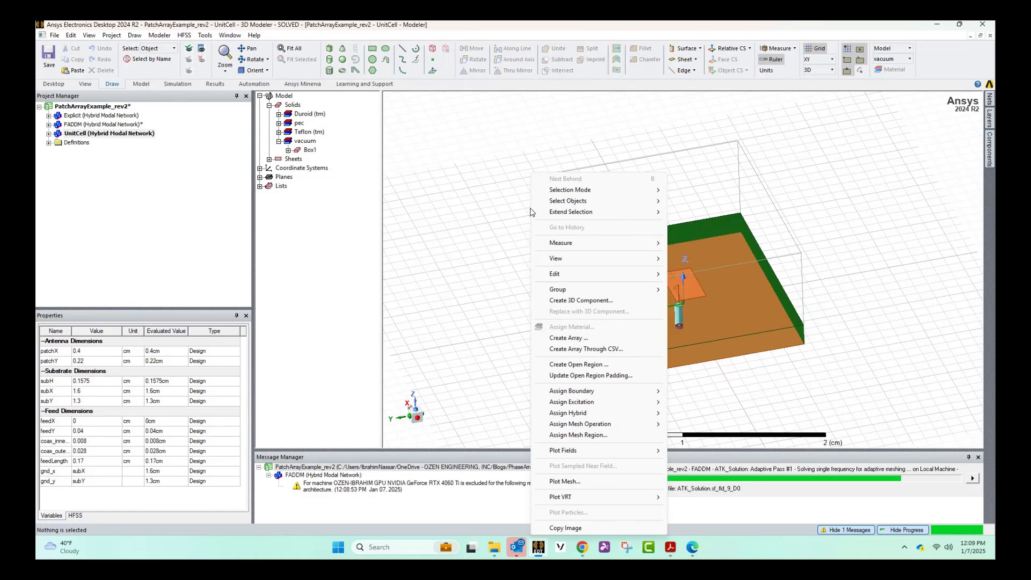
mouse_move(570, 194)
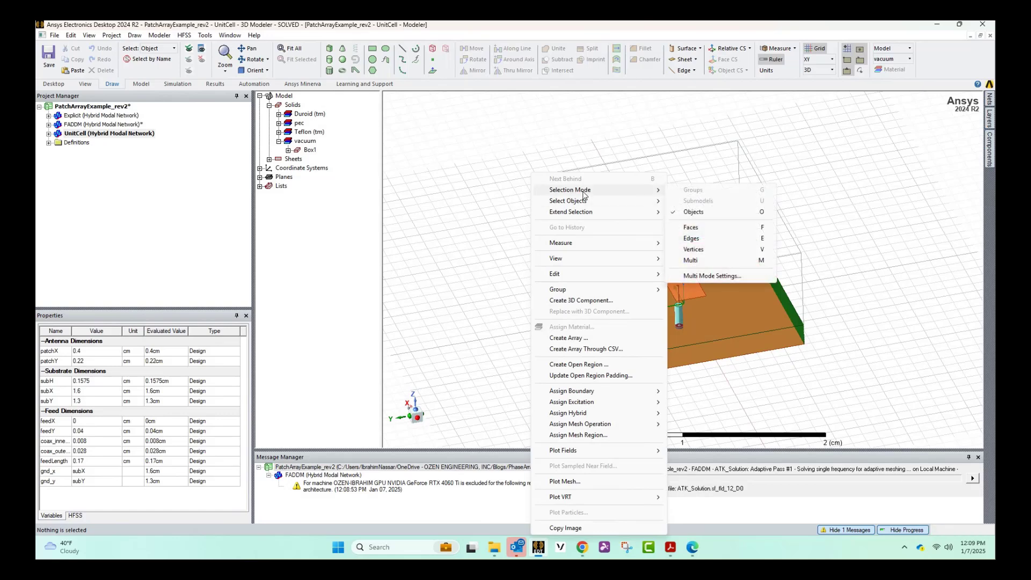
click(694, 213)
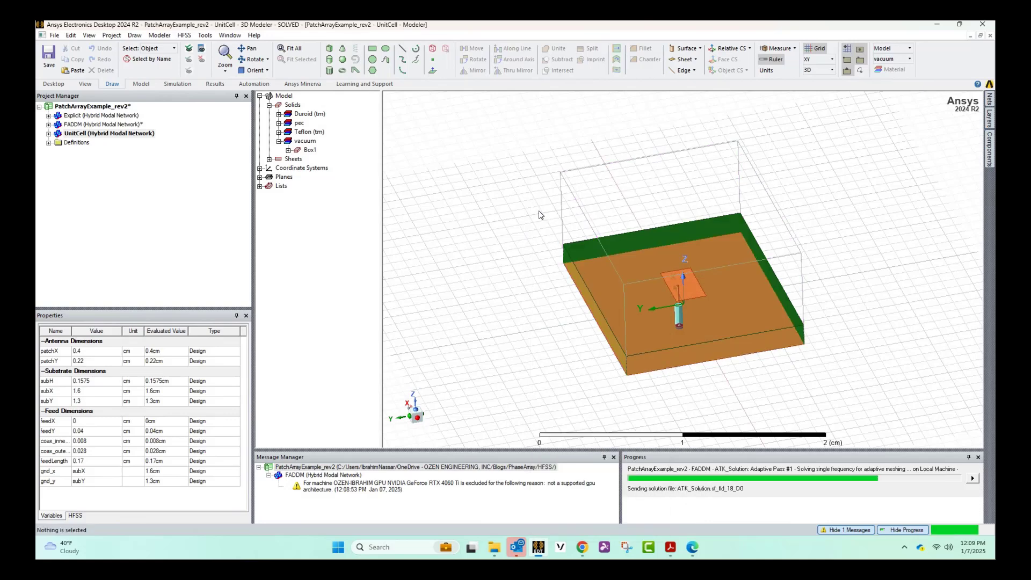
key(ctrl+a)
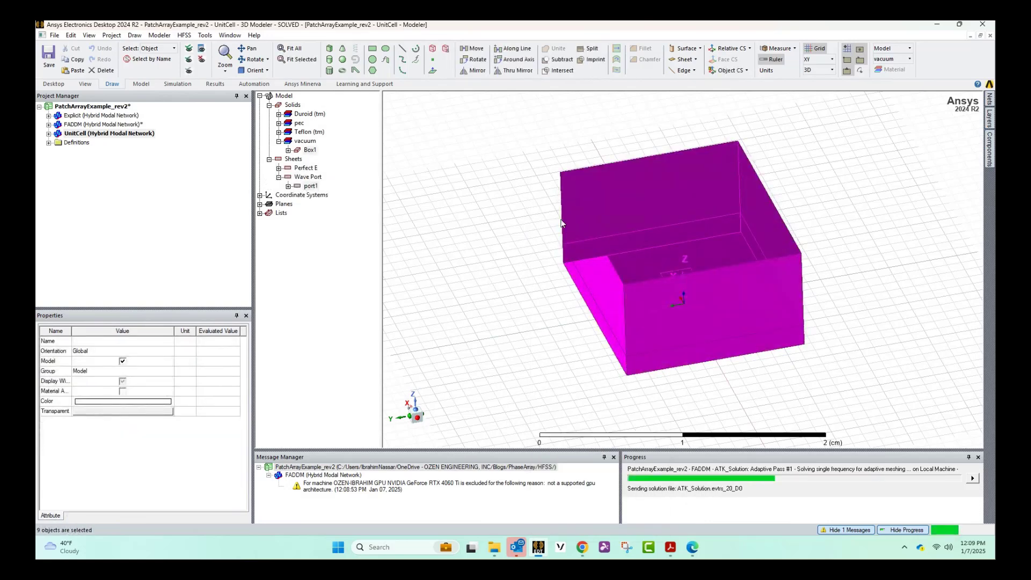
Create a 3D component saved as UnitCell3.a3dcomp, replacing the existing file
right_click(611, 183)
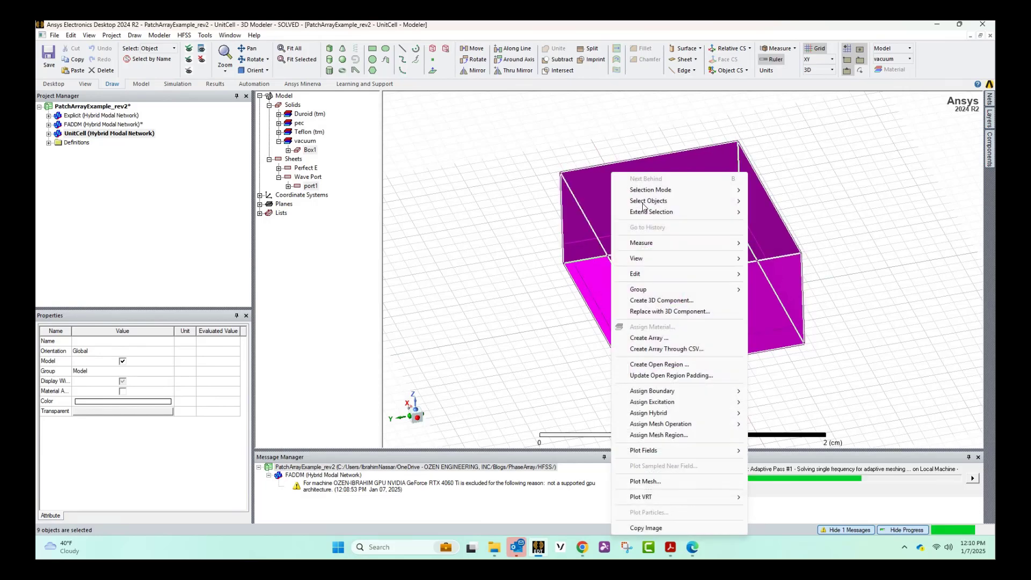
click(663, 301)
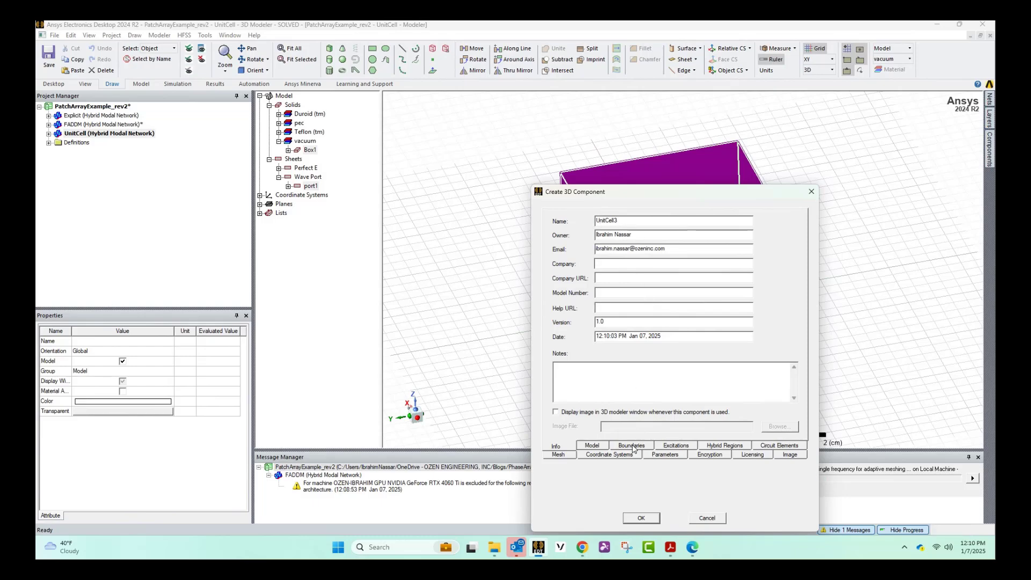
click(640, 518)
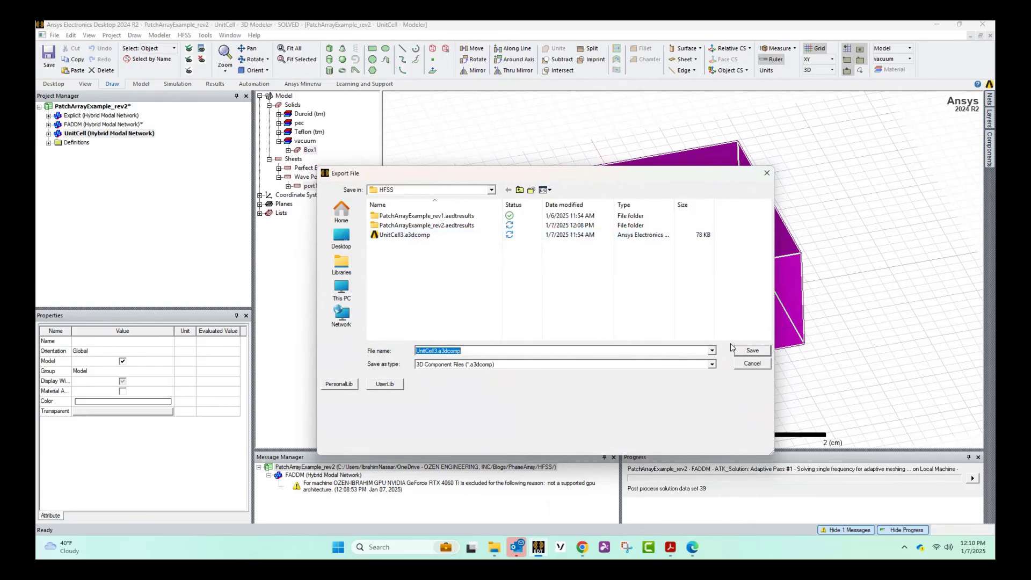
click(741, 352)
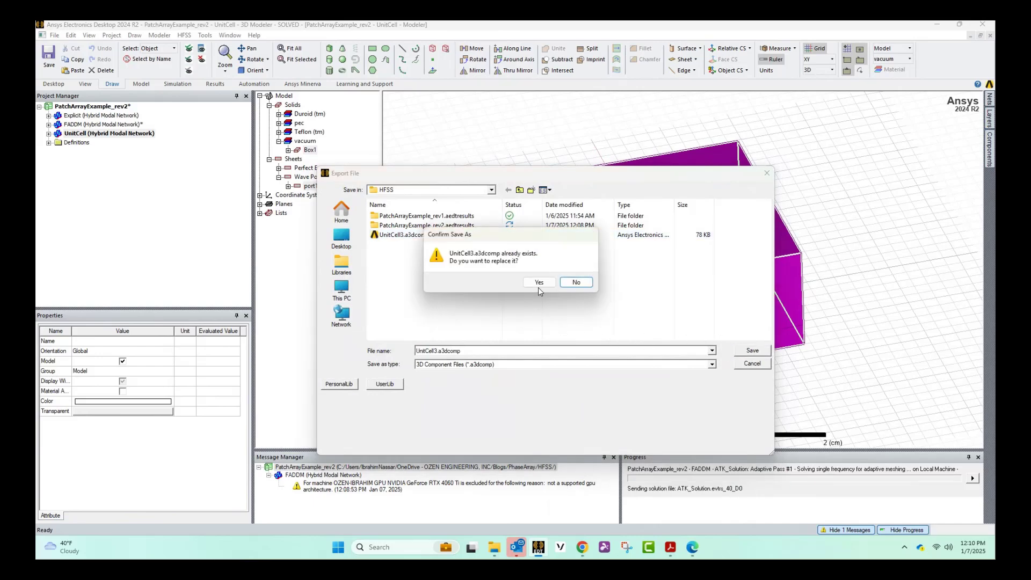
click(539, 284)
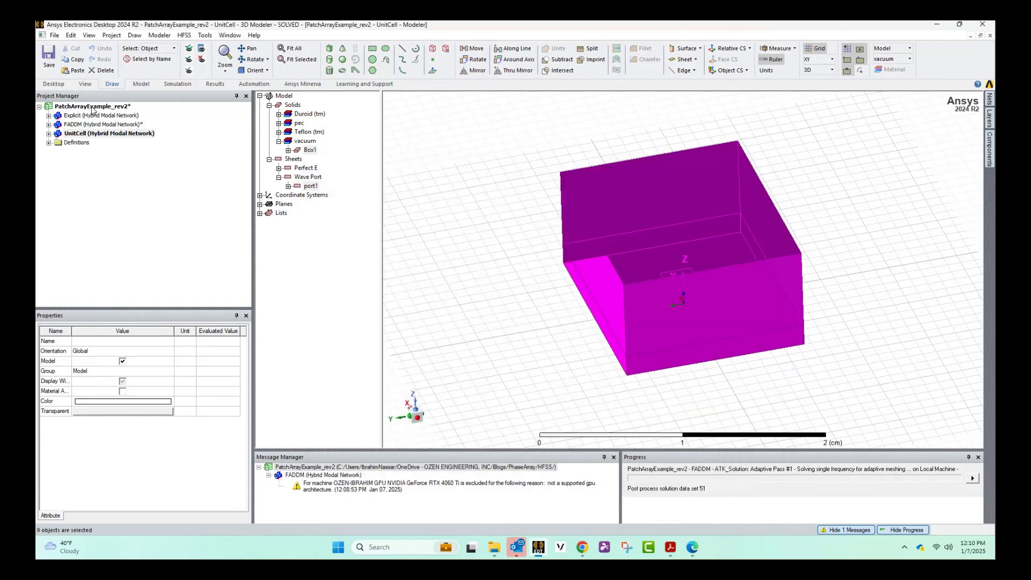
Insert a new HFSS design and rename HFSSDesign1 to CADDM
click(112, 36)
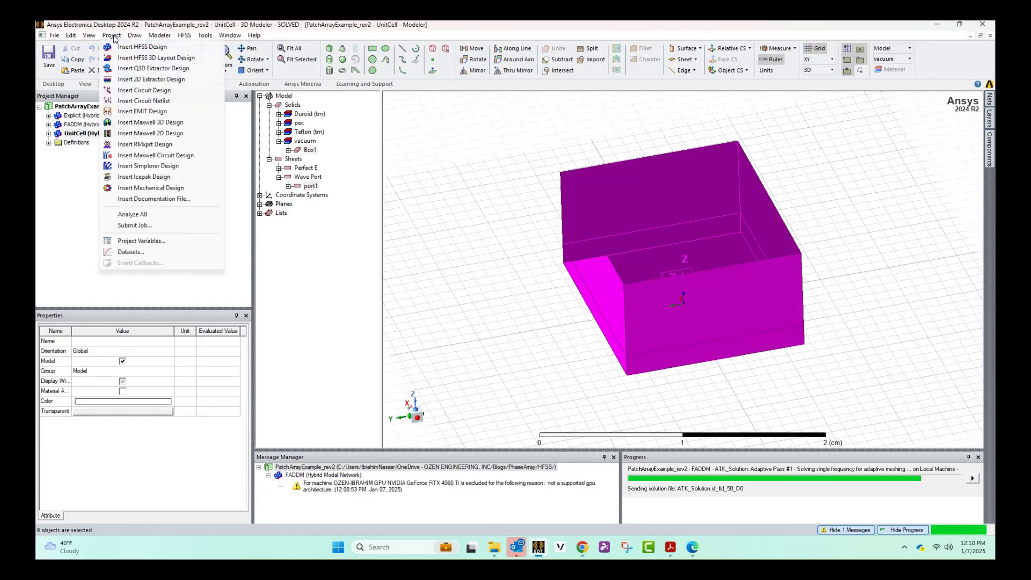
click(121, 47)
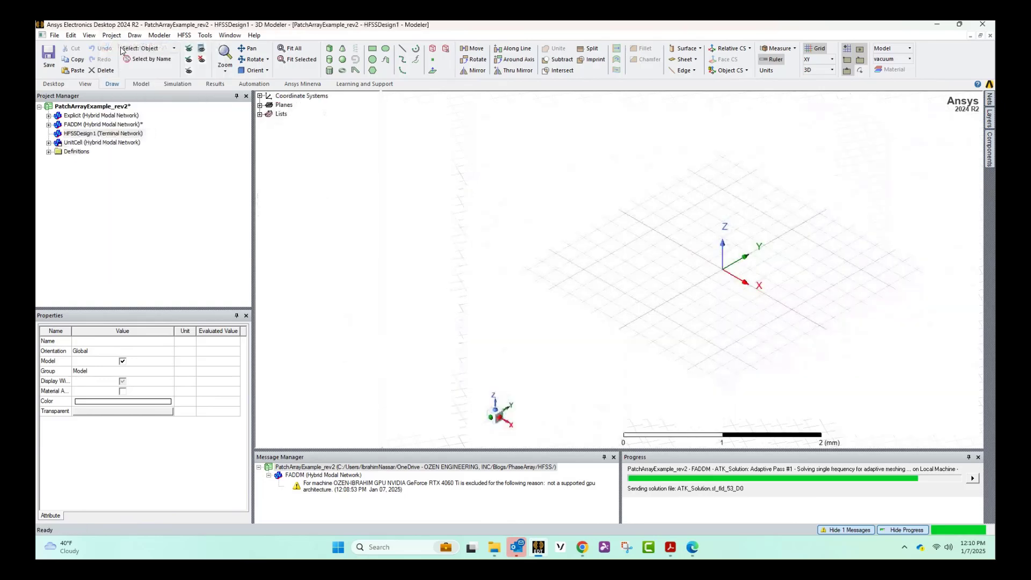
click(84, 134)
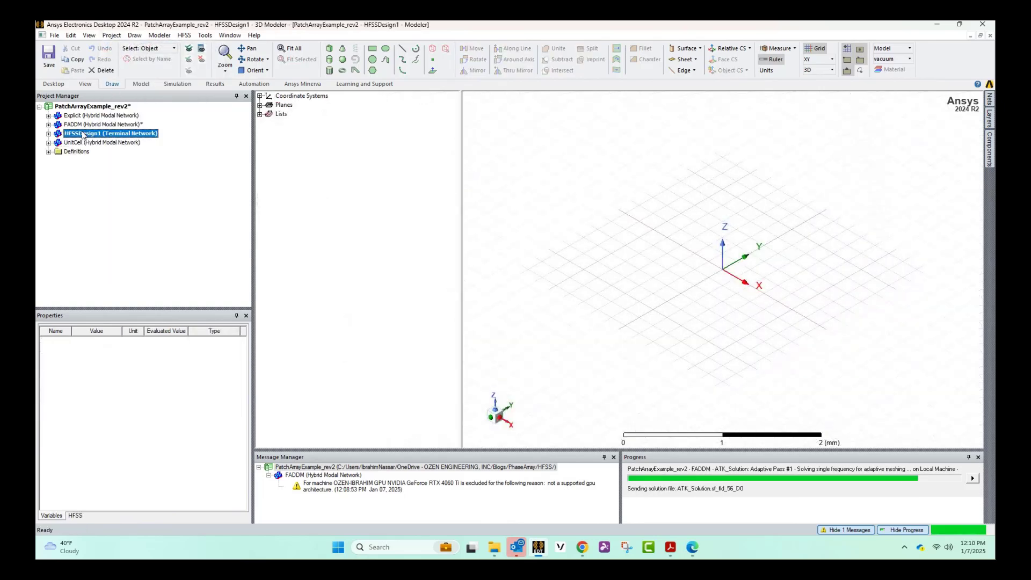
right_click(83, 134)
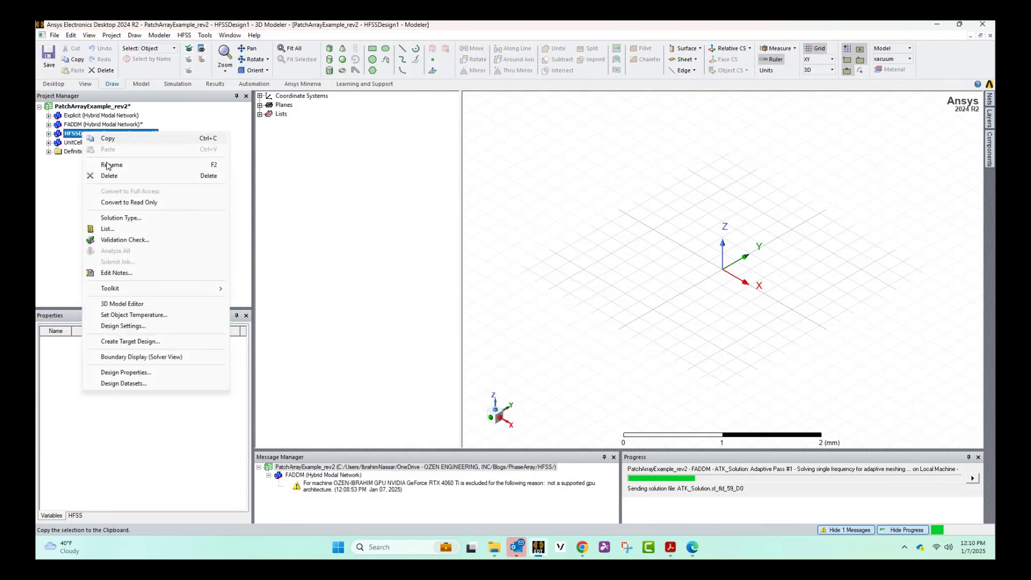
click(106, 165)
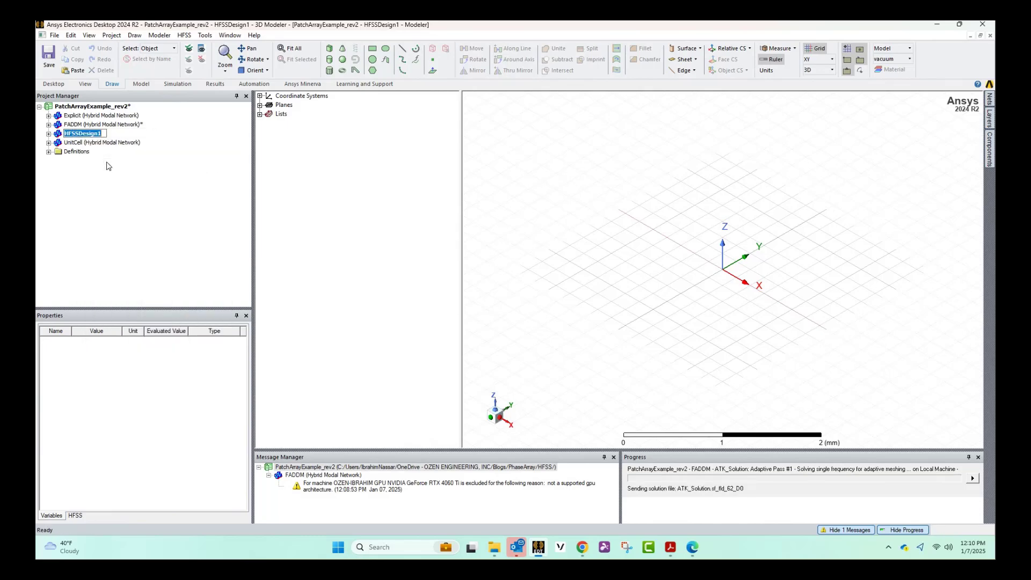
text(CADDM)
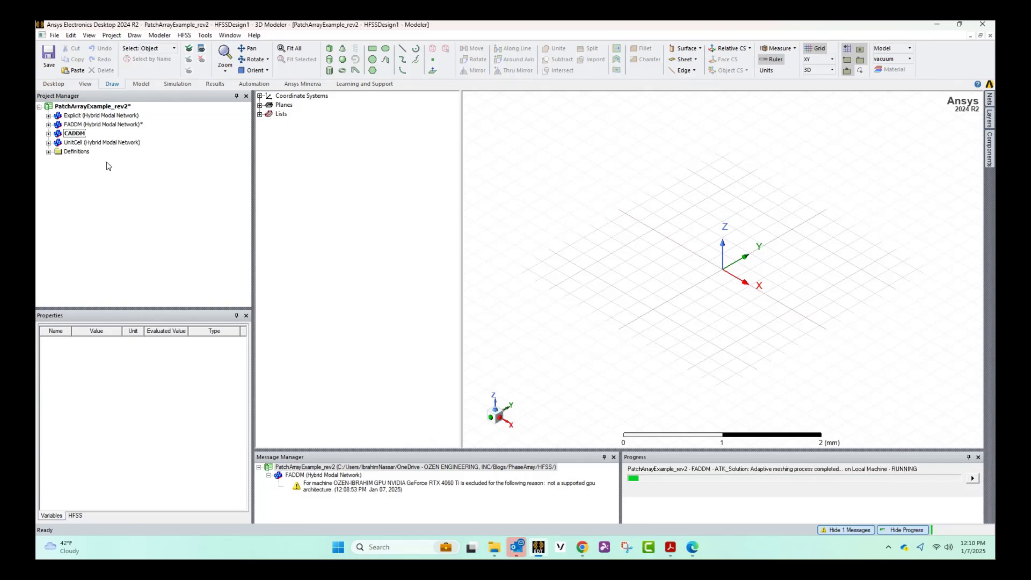
key(Return)
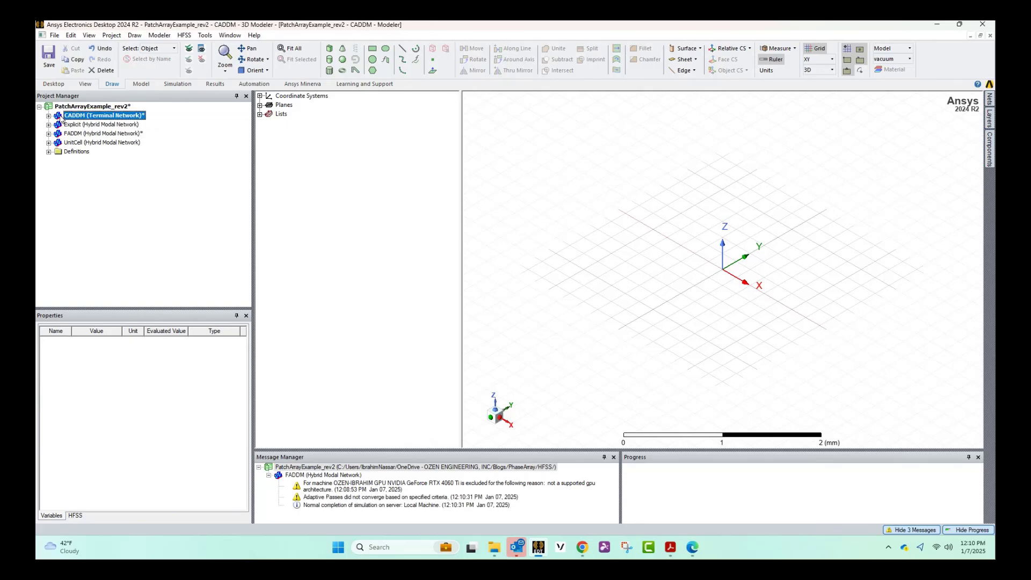
Insert UnitCell3.a3dcomp into CADDM as 3D component UnitCell3_1 with its default parameters
double_click(57, 118)
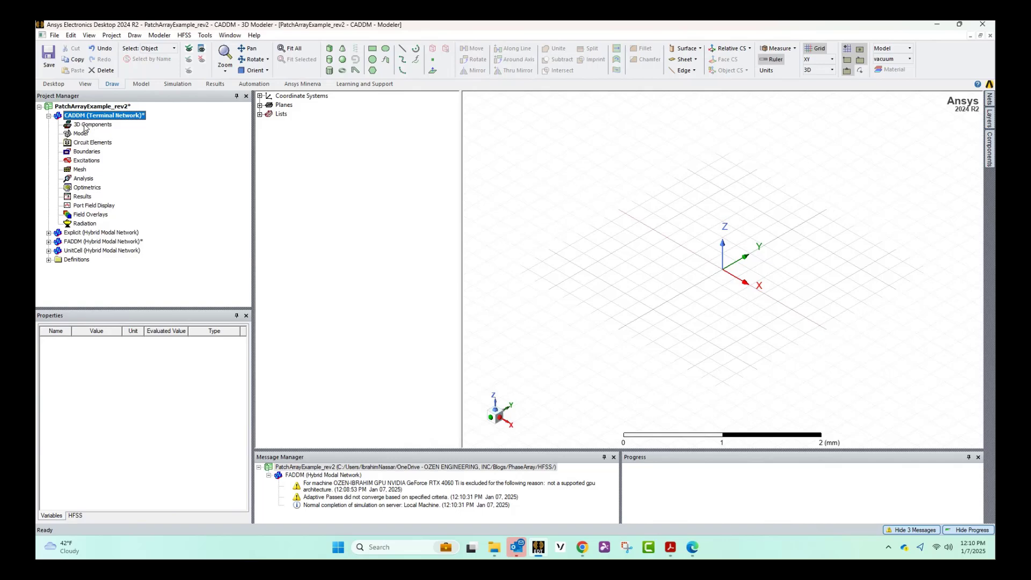
right_click(84, 127)
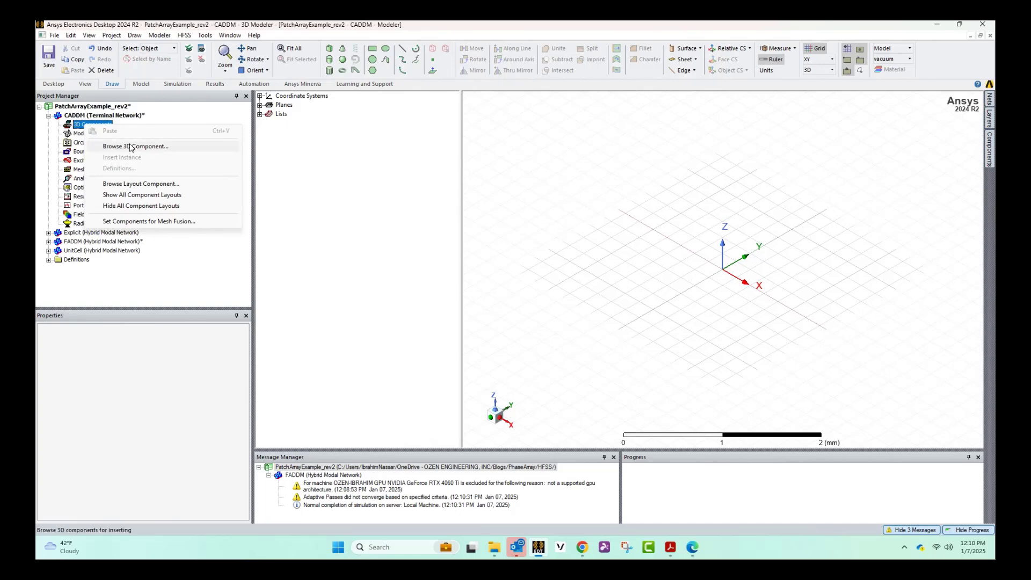
click(131, 147)
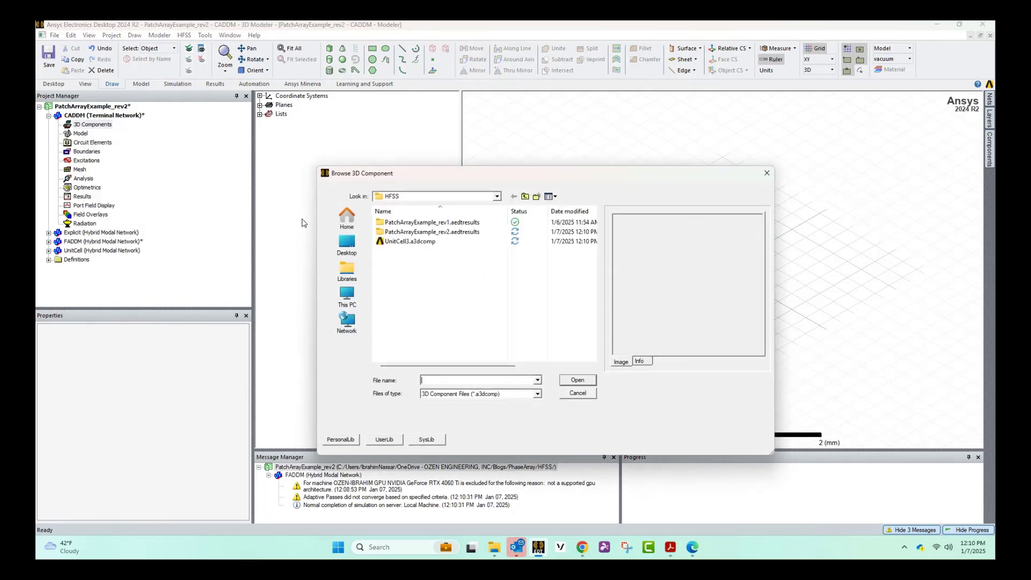
click(420, 242)
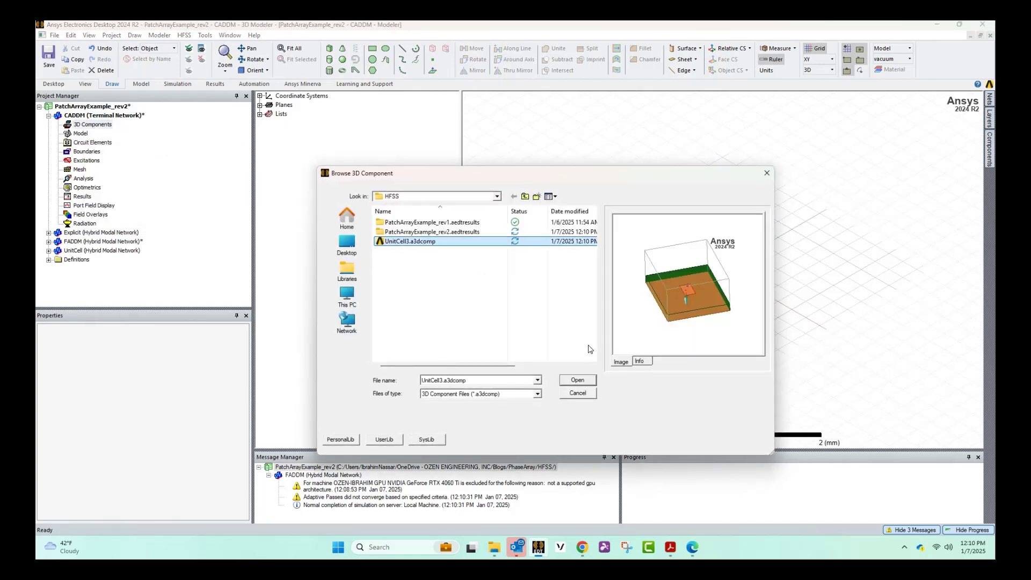
click(578, 380)
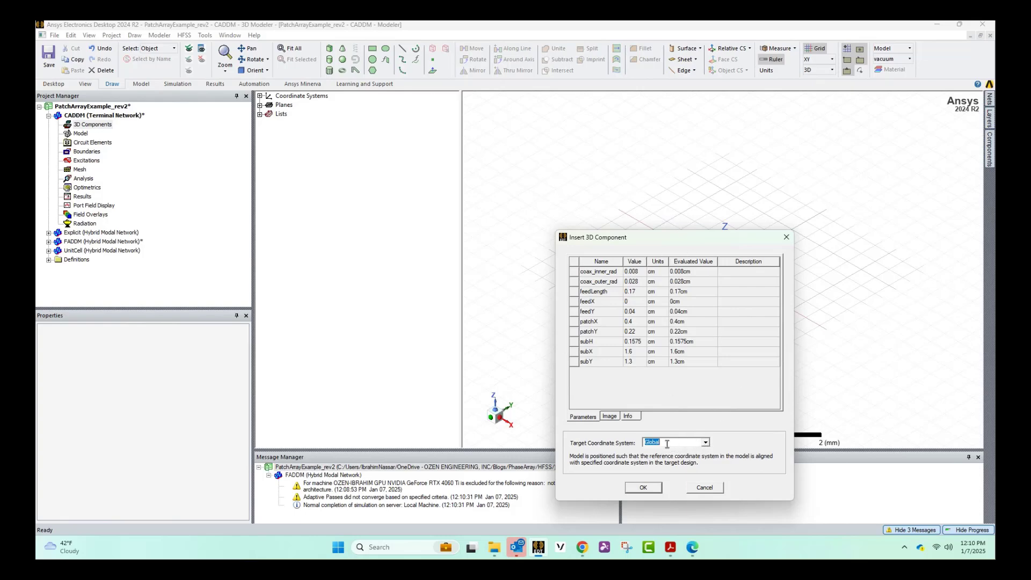
click(650, 486)
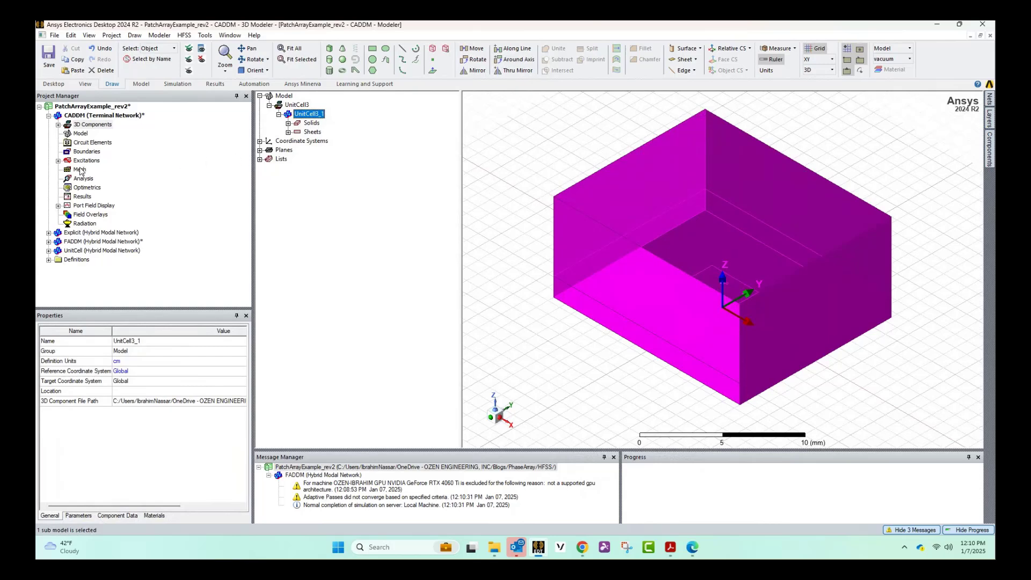
click(58, 125)
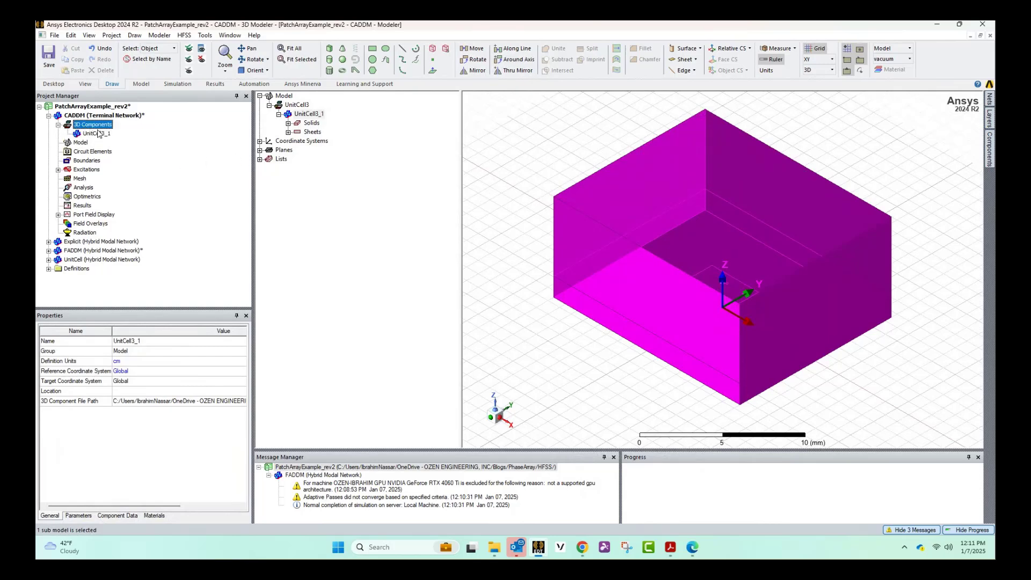
click(575, 164)
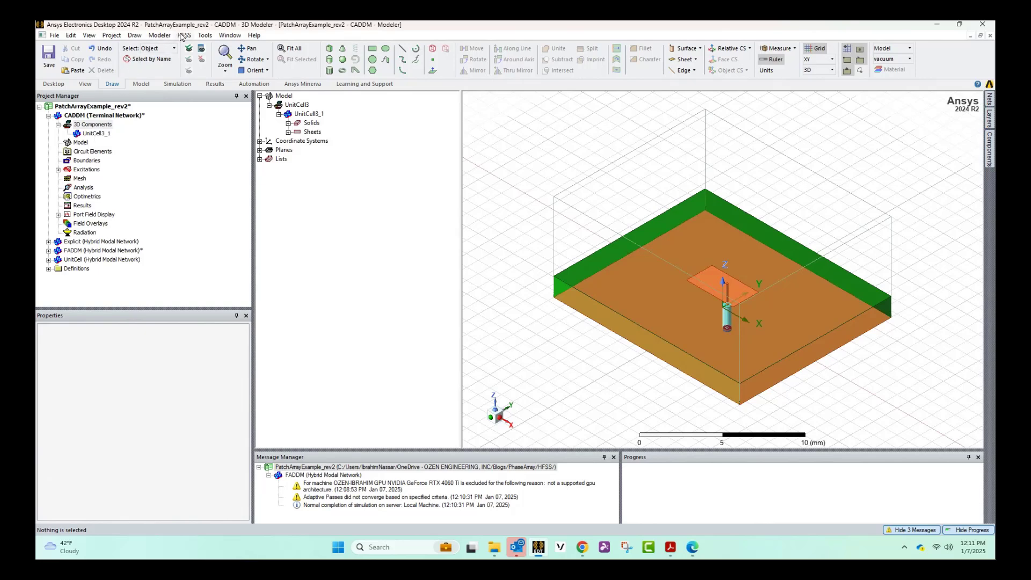
Switch CADDM's solution type to HFSS with Hybrid and Arrays, Modal network analysis
click(183, 36)
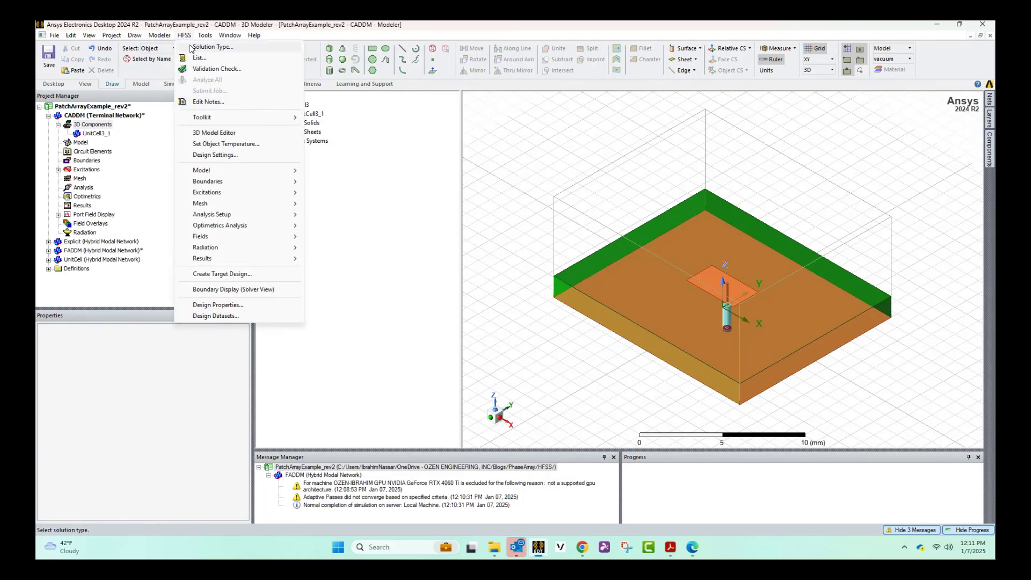
click(204, 47)
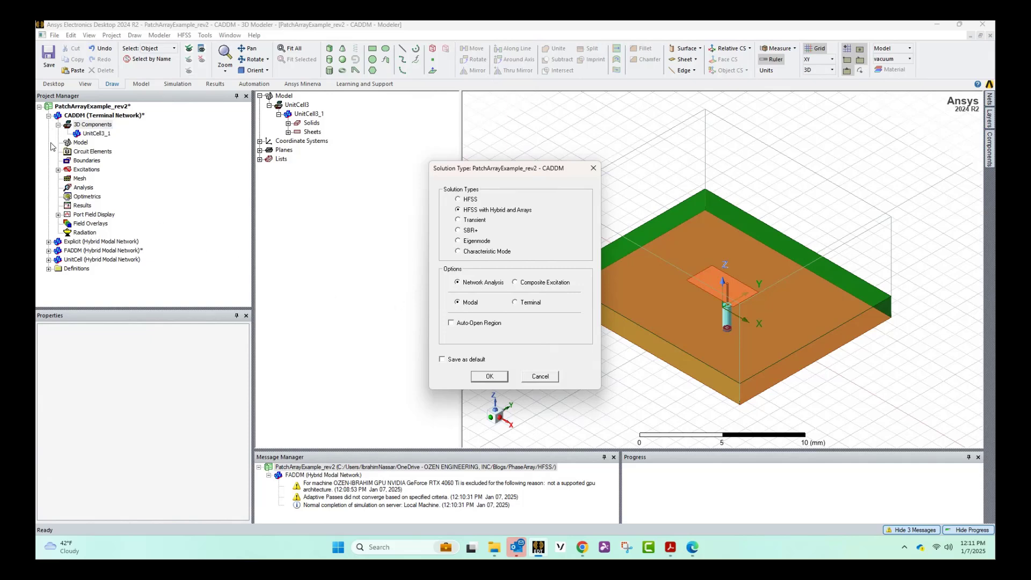
click(489, 377)
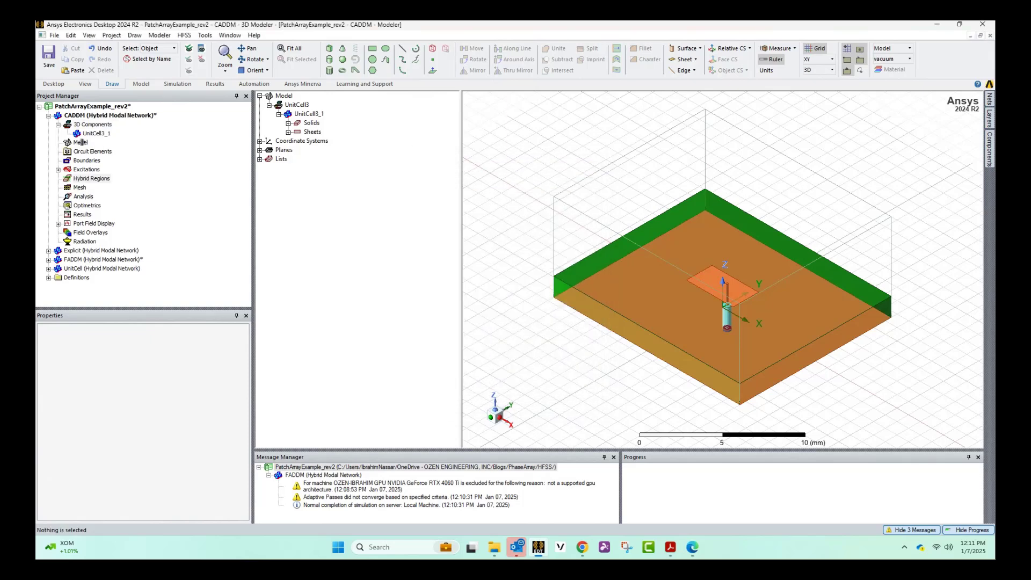
Create array A1 from the model with A and B vector sizes both set to 8
right_click(80, 142)
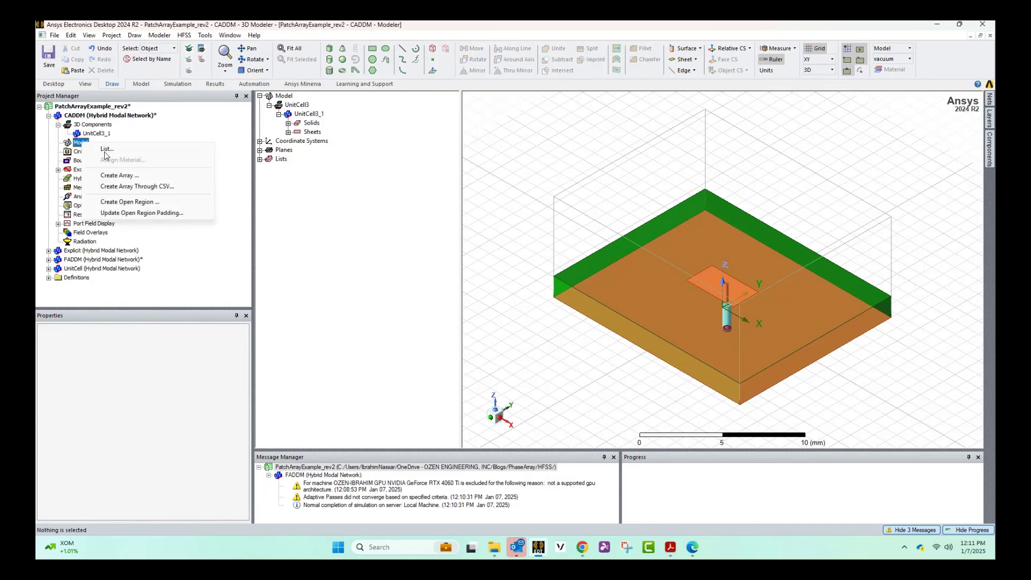
click(117, 176)
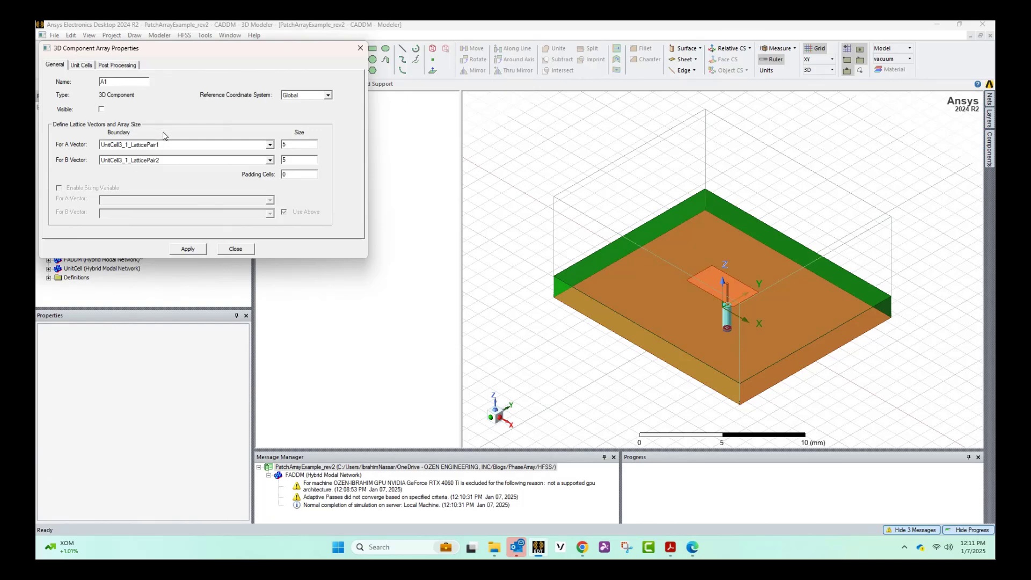
double_click(282, 145)
text(8)
double_click(283, 160)
text(8)
Make the array visible and fill all 8x8 grid cells with UnitCell3_1
click(101, 109)
click(81, 65)
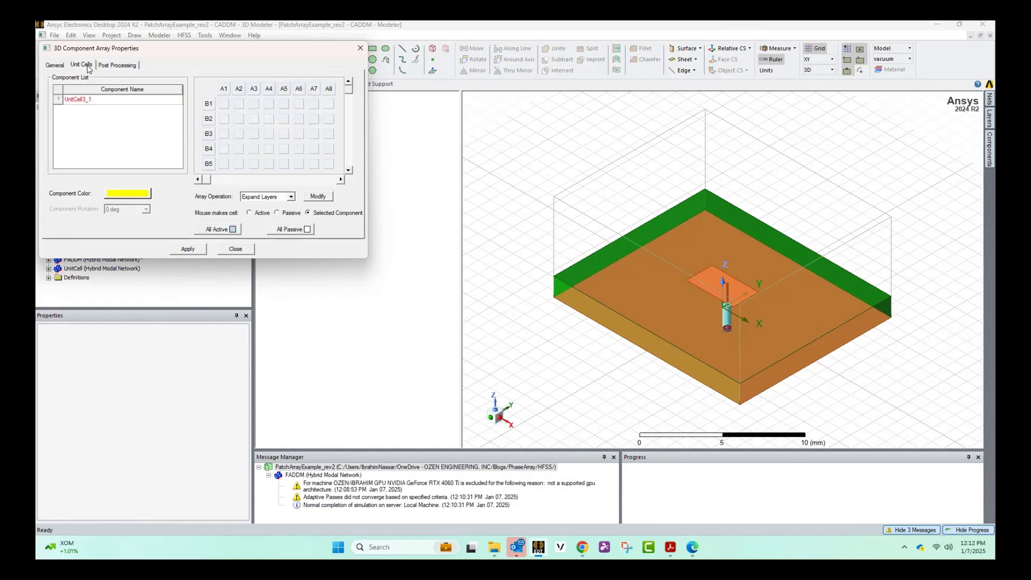
click(93, 101)
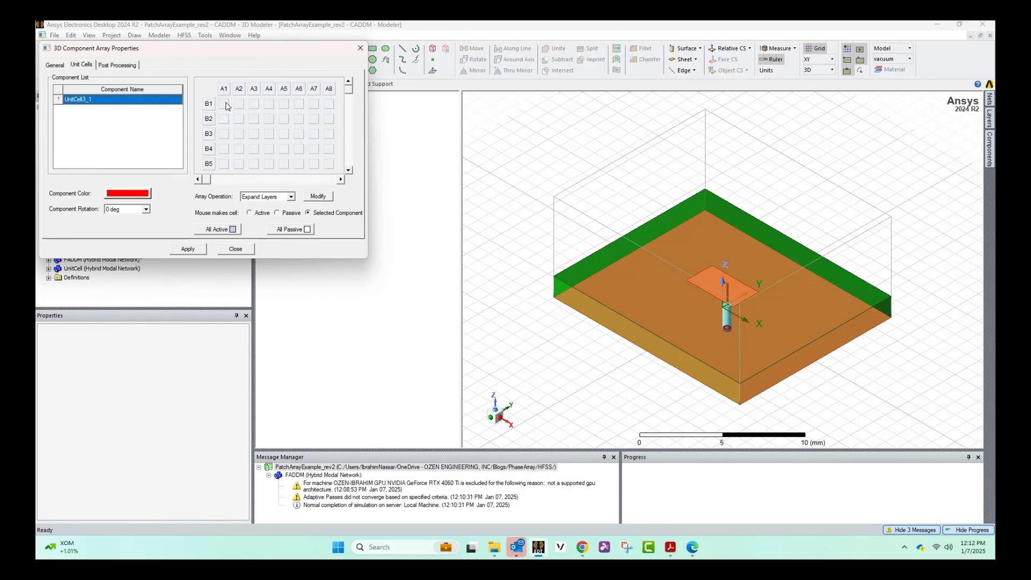
drag(226, 104, 355, 196)
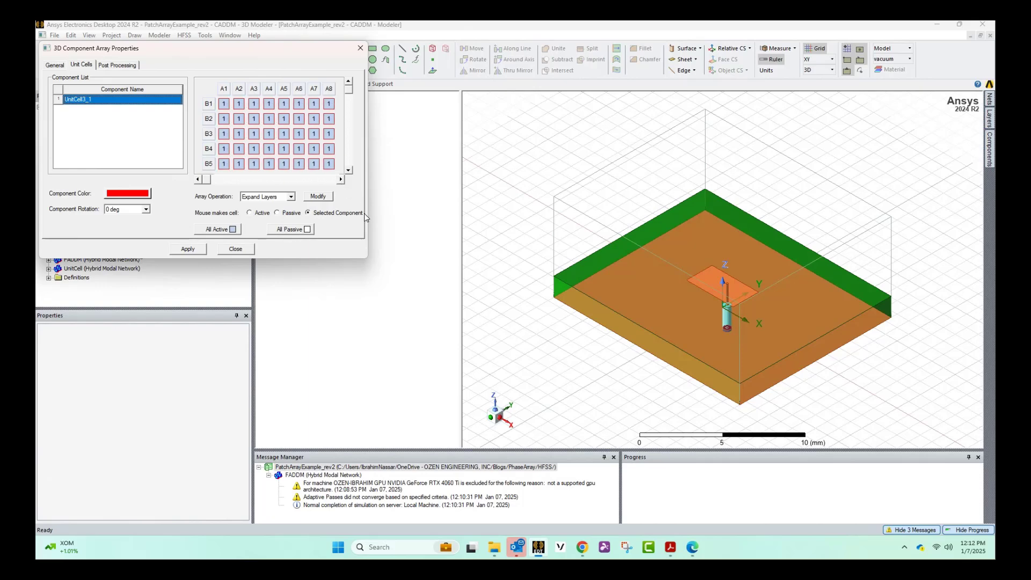
click(349, 170)
scroll(312, 154, down, 4)
drag(224, 119, 328, 134)
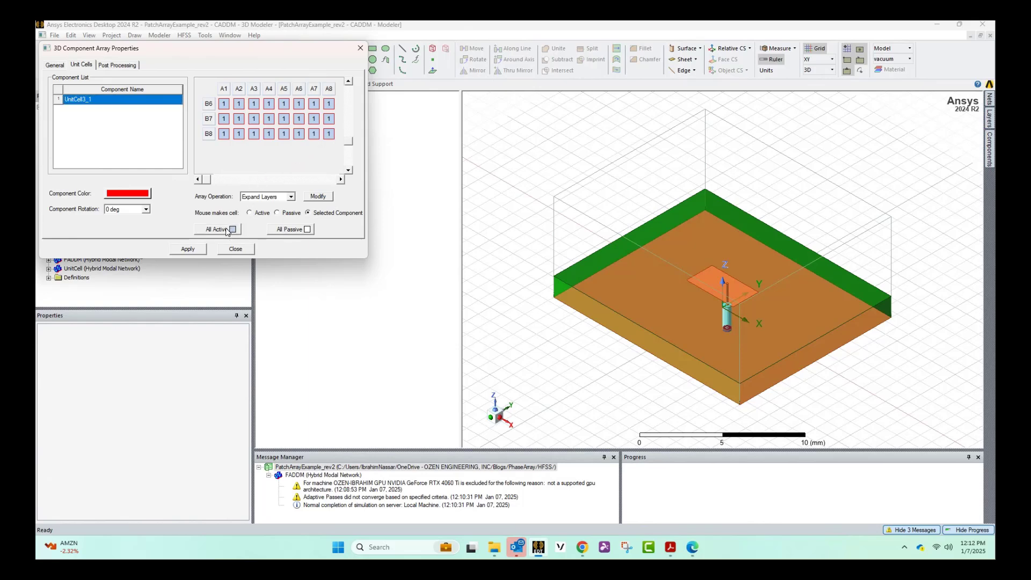
Apply and close the array definition, then fit the full 8x8 array in view
click(119, 65)
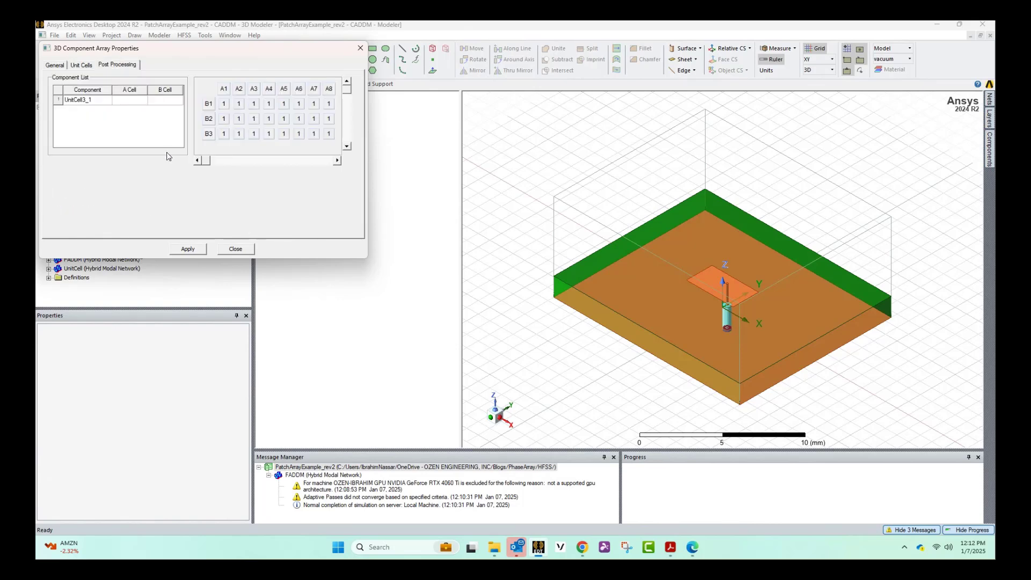
click(188, 249)
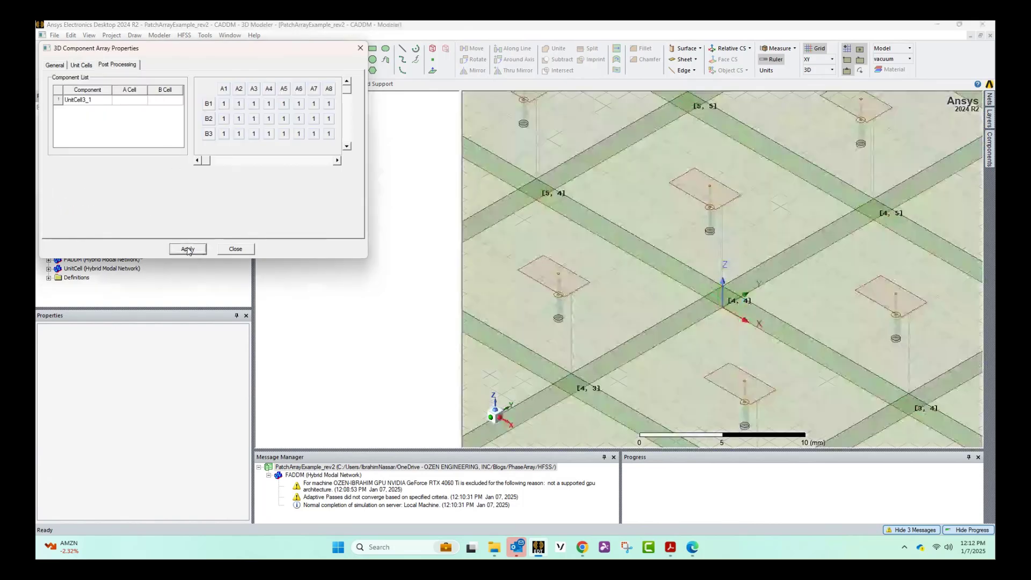
click(236, 248)
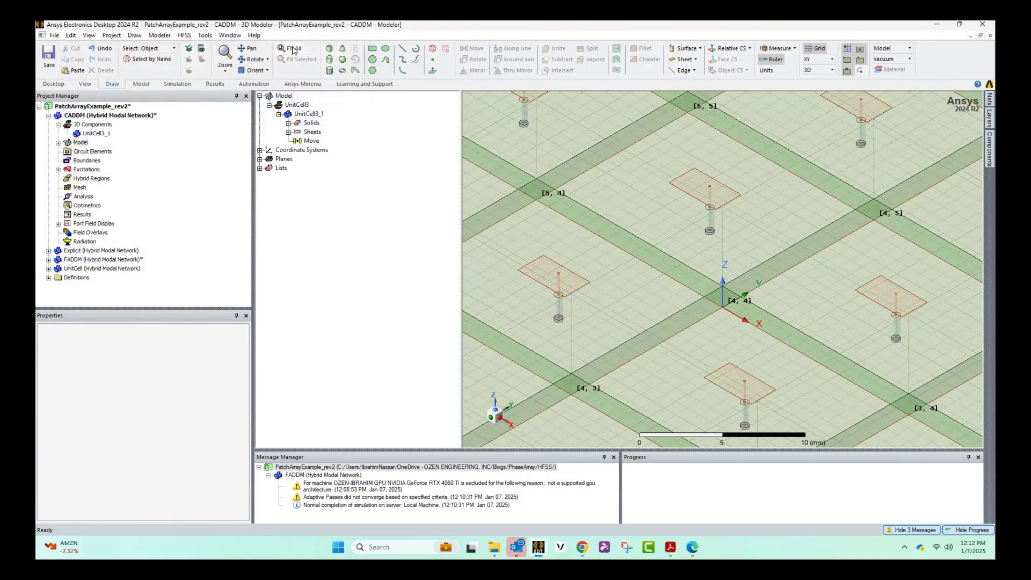
scroll(666, 220, down, 5)
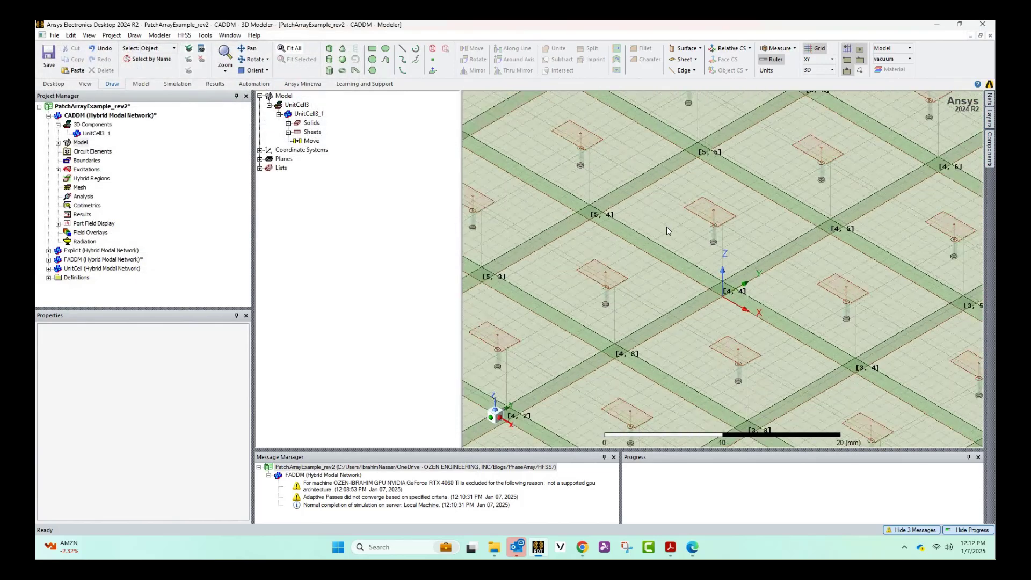
key(ctrl+d)
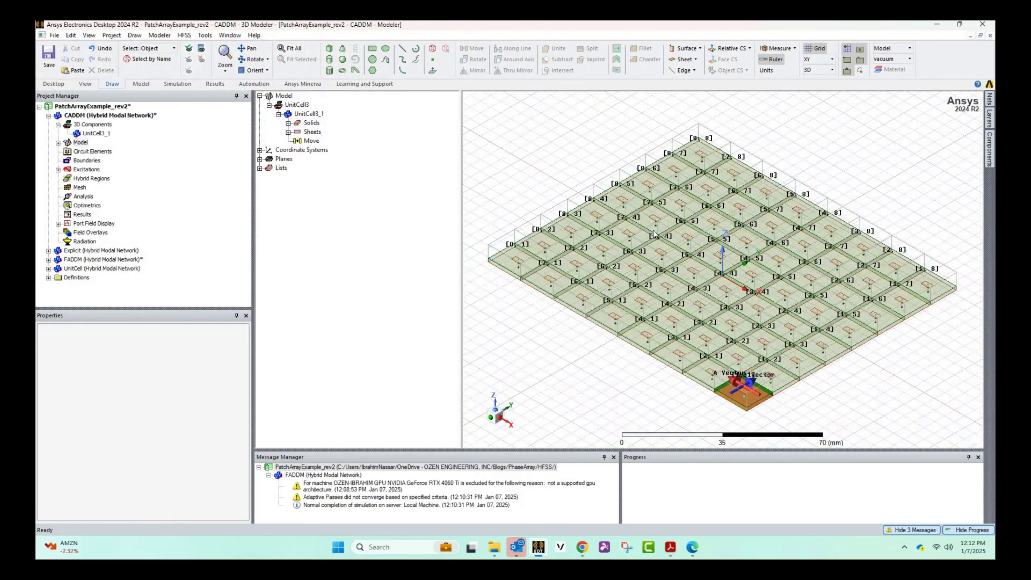
Add an advanced solution setup at 30 GHz with a maximum of 10 adaptive passes
right_click(85, 197)
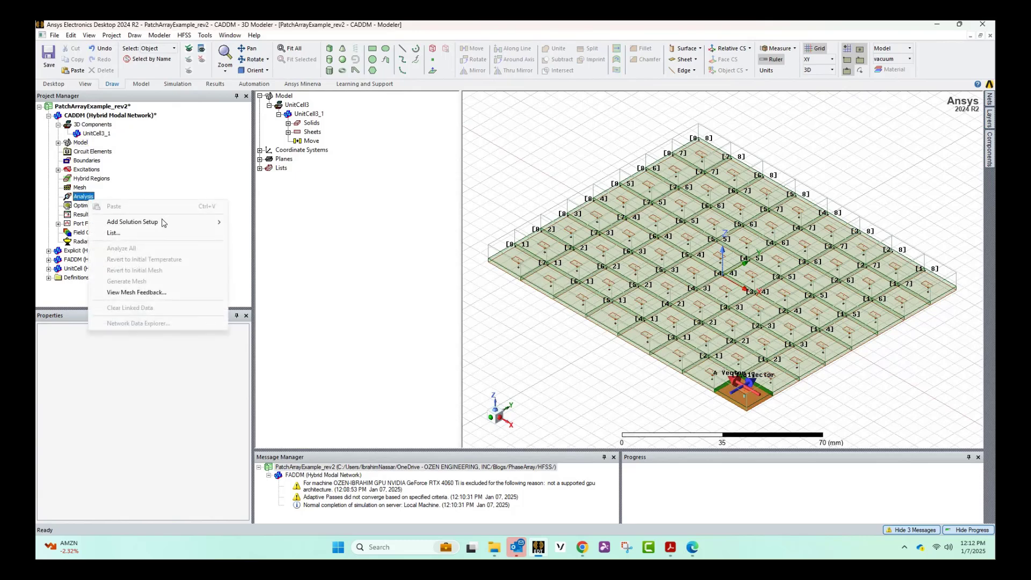
mouse_move(197, 224)
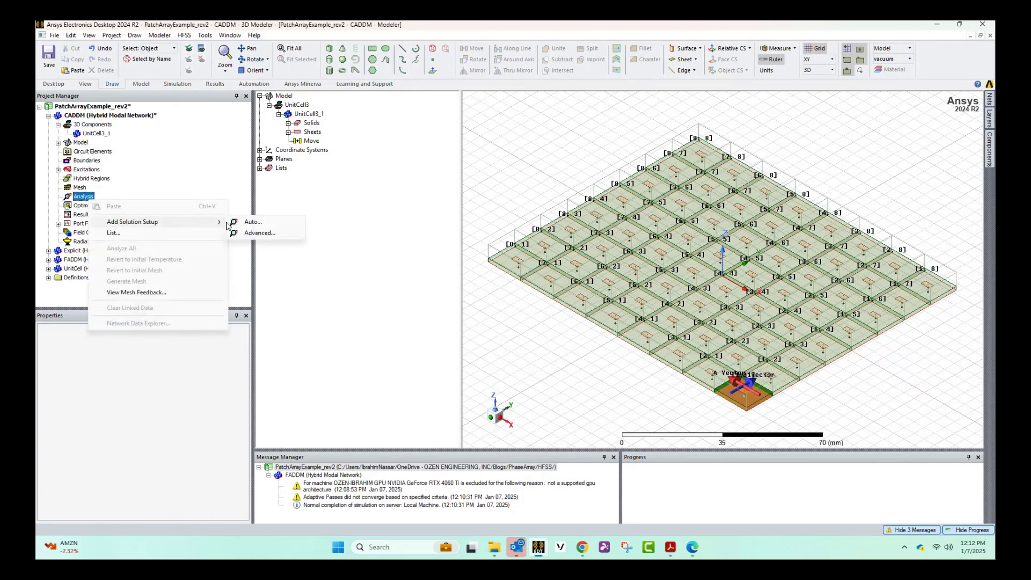
click(264, 233)
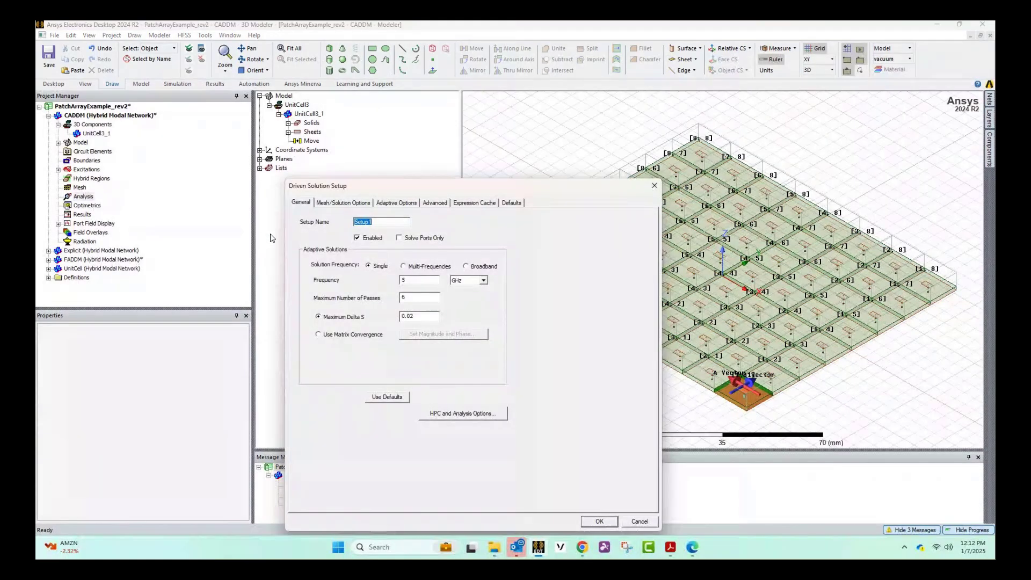
click(404, 299)
text(10)
click(414, 280)
text(30)
Choose Domain Decomposition as the solver and review the adaptive options
click(340, 204)
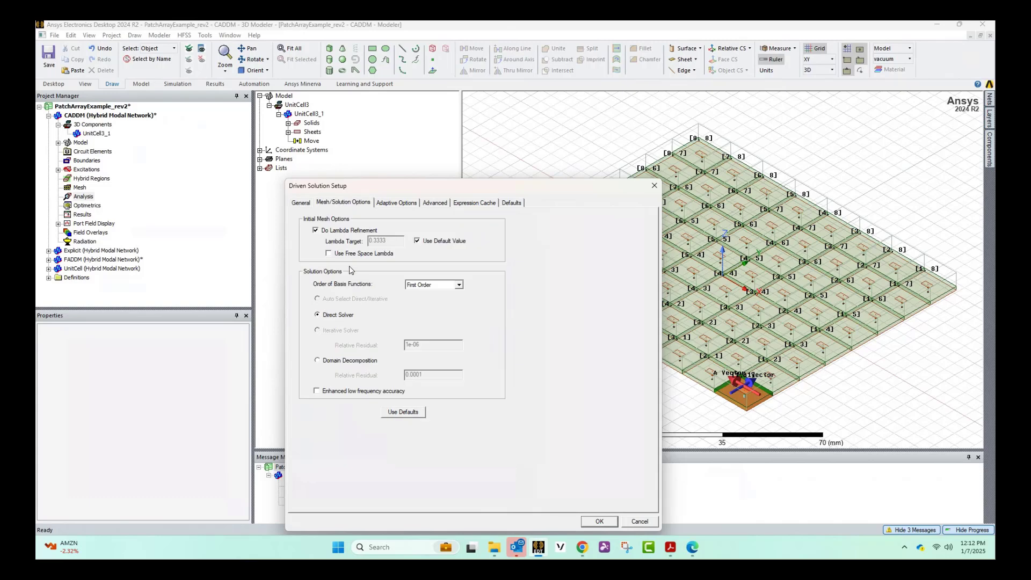
click(331, 362)
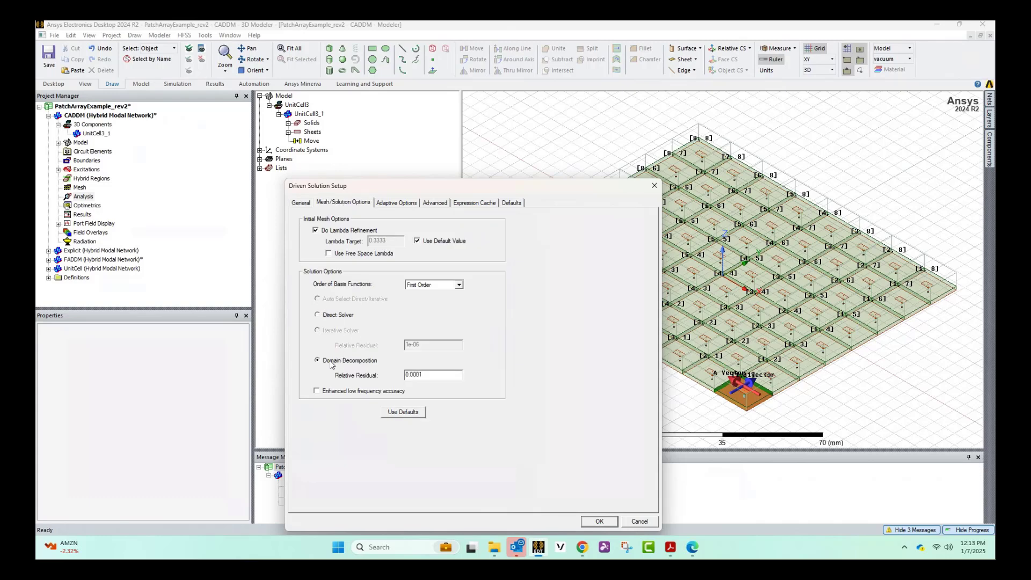
click(397, 203)
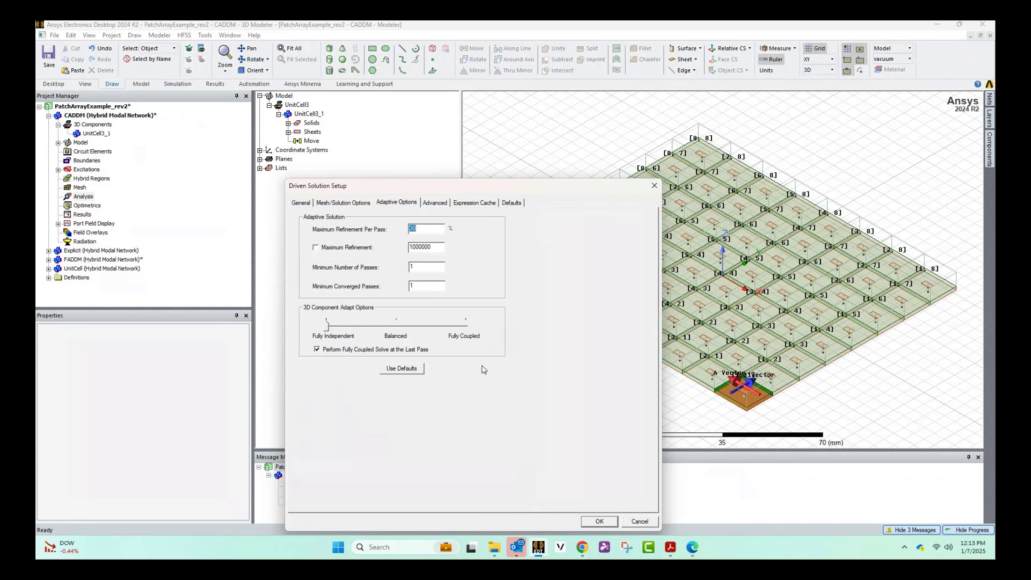
Confirm Setup1 without a frequency sweep and run Analyze All on CADDM
click(598, 522)
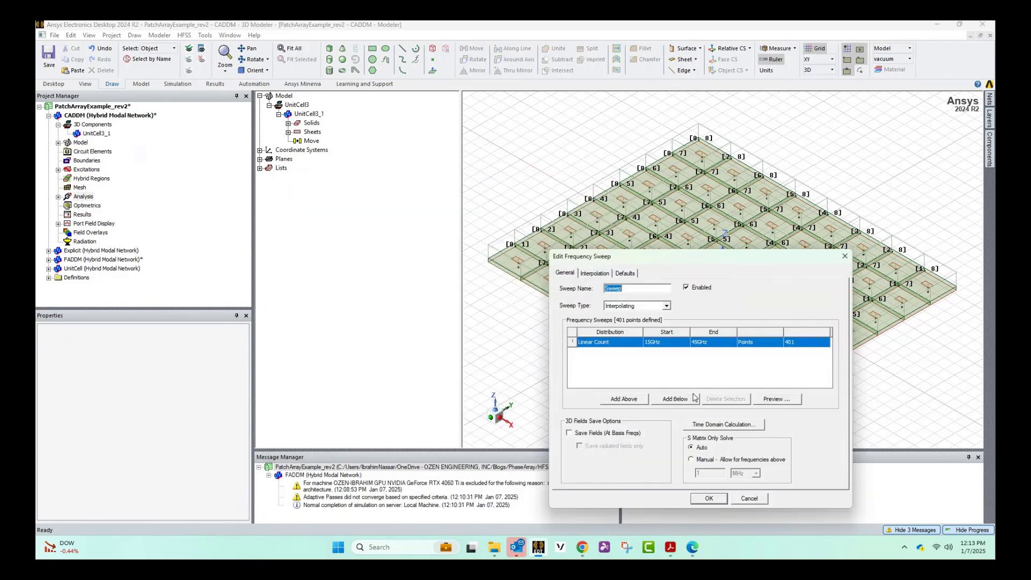
click(749, 499)
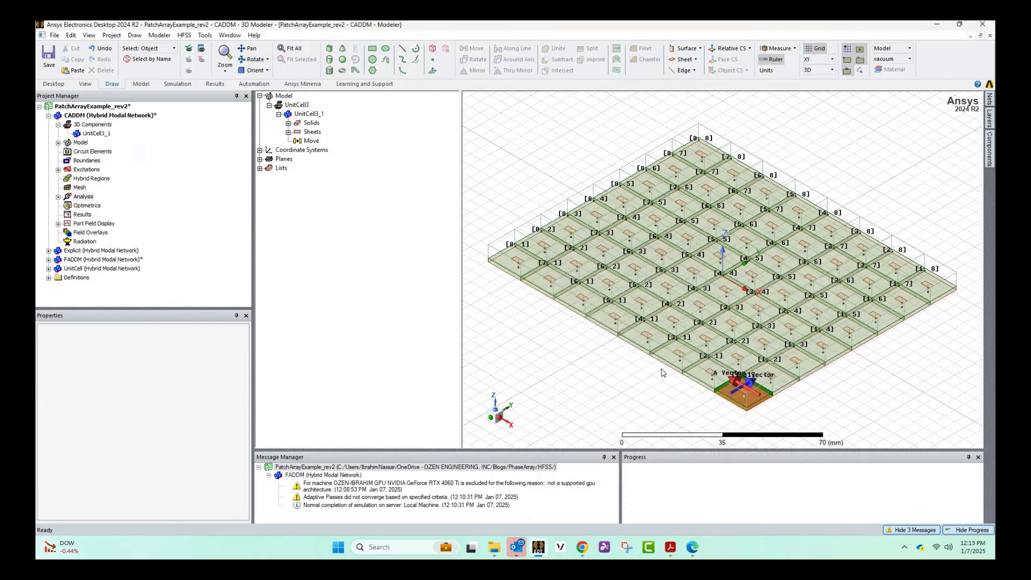
right_click(84, 115)
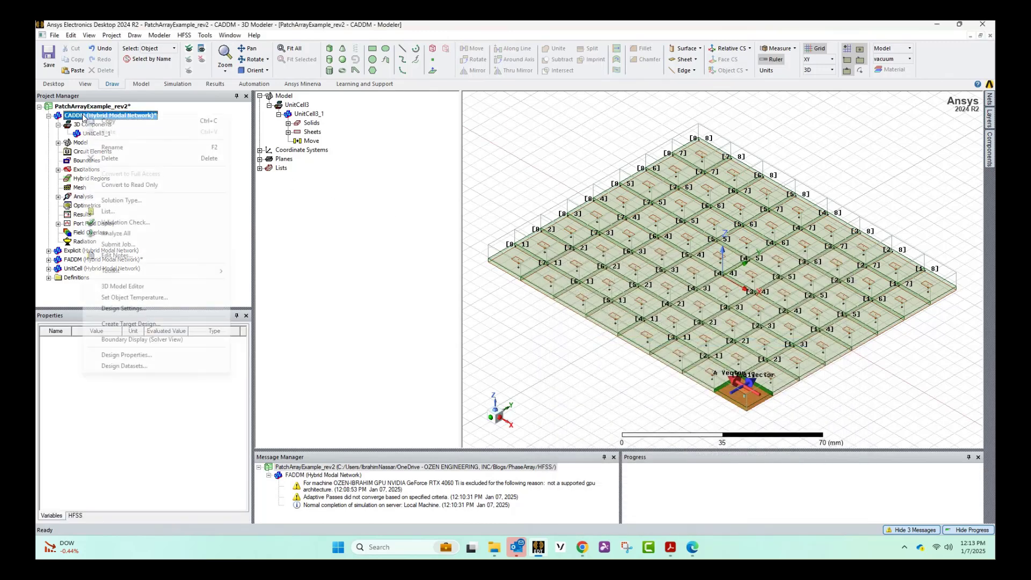
click(122, 235)
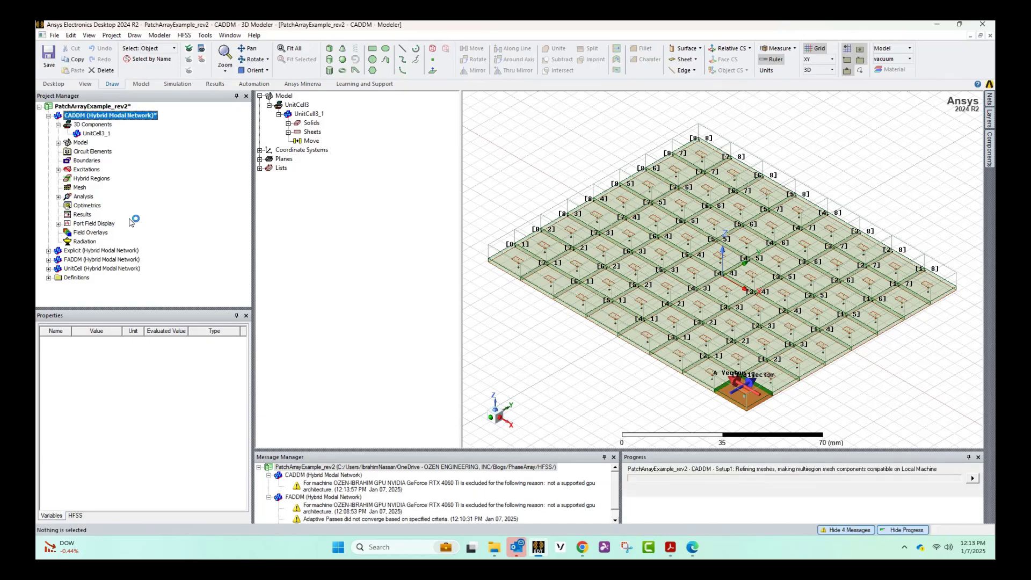
Review the local analysis configuration in HPC and Analysis Options, then close both dialogs
click(205, 36)
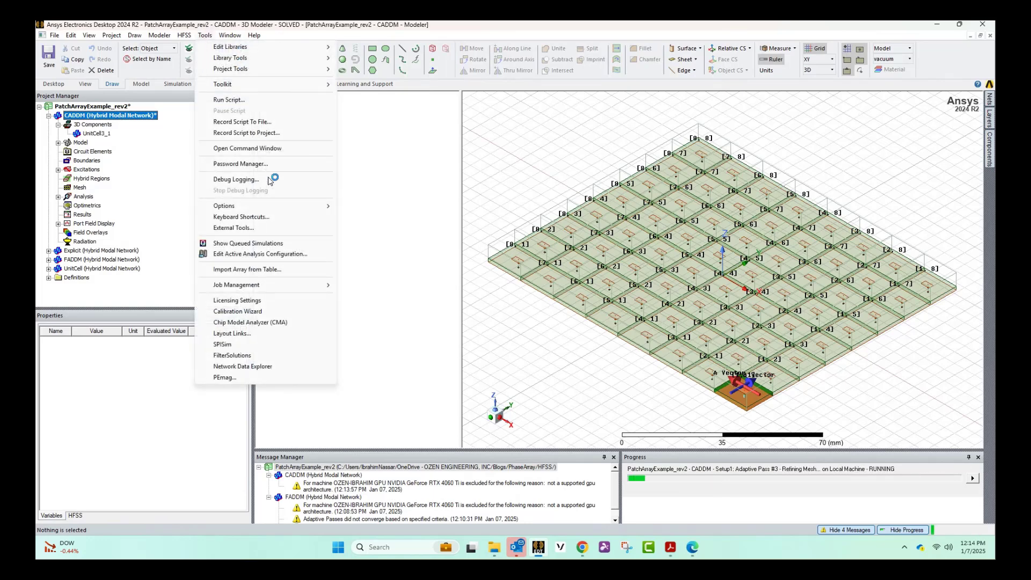
mouse_move(323, 207)
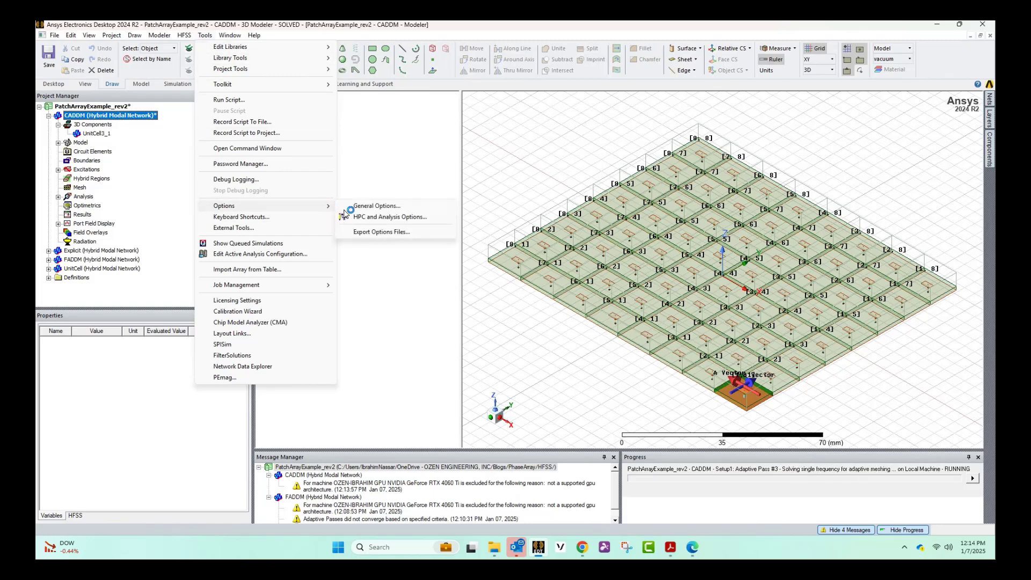
click(372, 218)
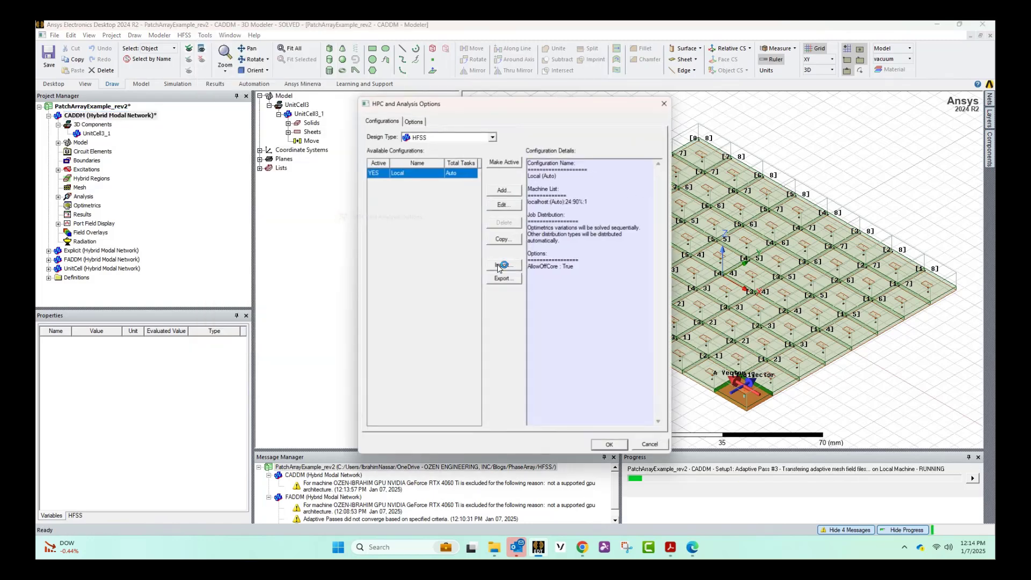
click(504, 207)
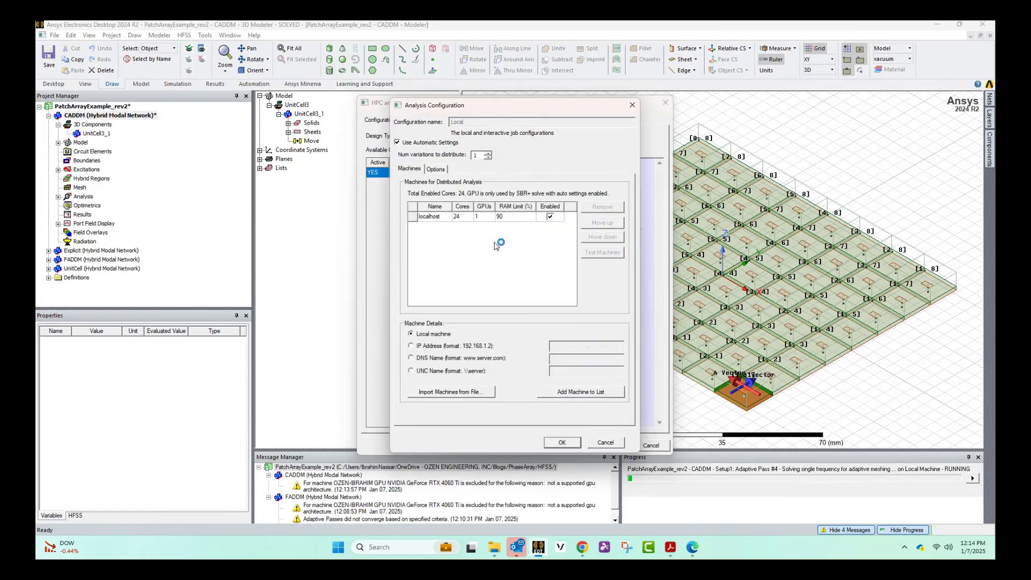
click(632, 105)
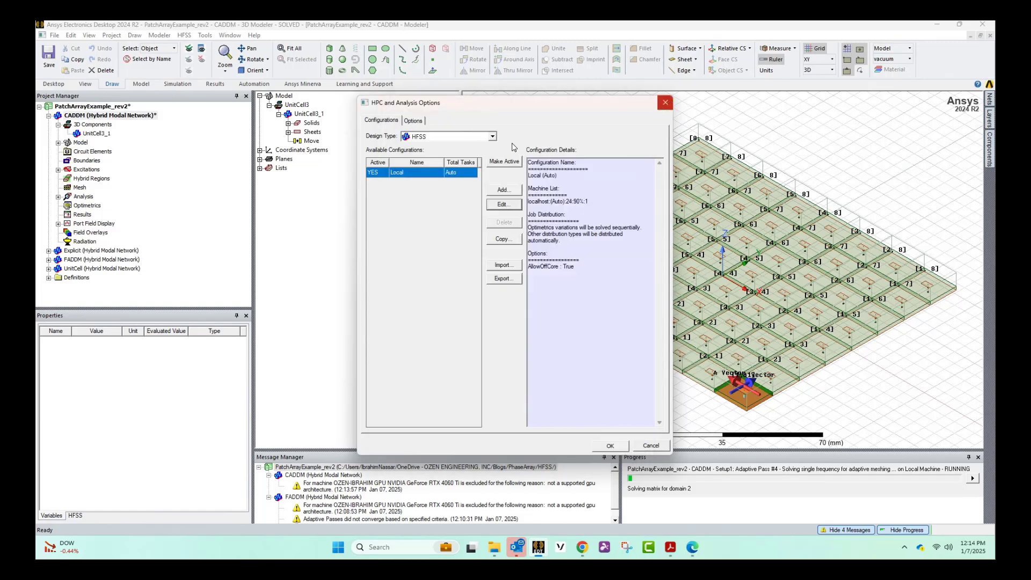
key(Return)
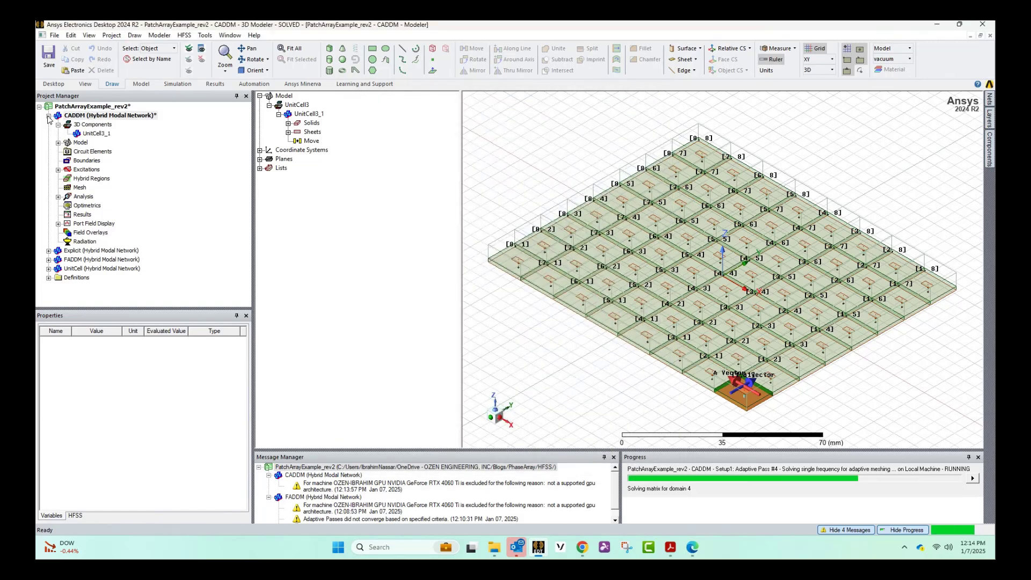
Check the Explicit design's ATK_Solution profile, about 8 minutes of solve time, then close it
click(48, 115)
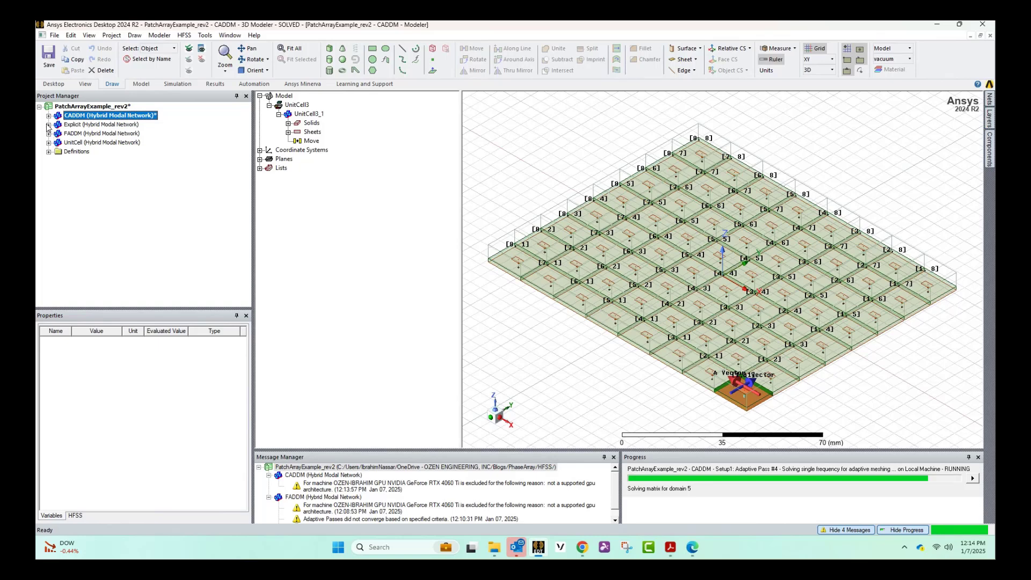
click(49, 125)
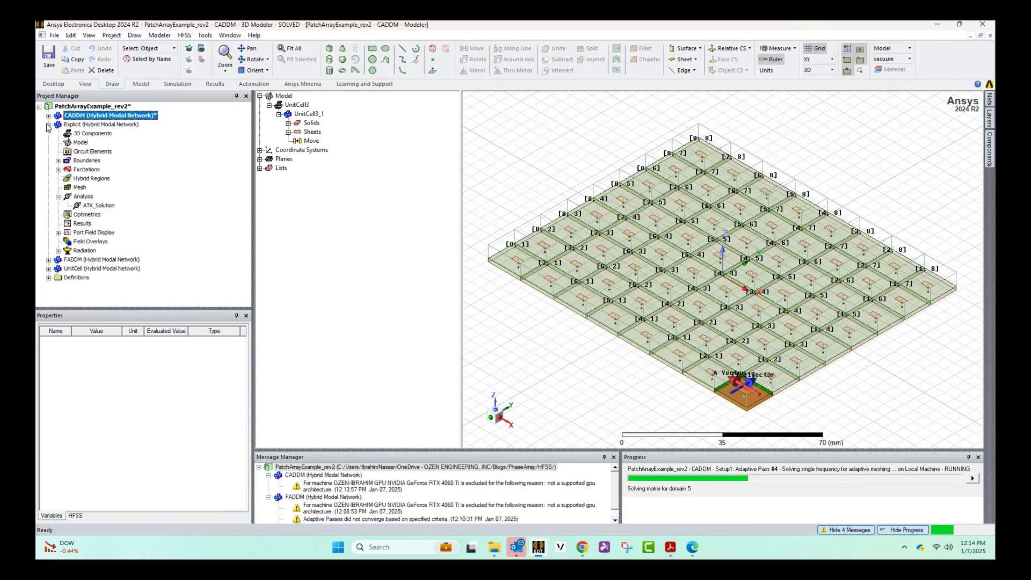
right_click(93, 207)
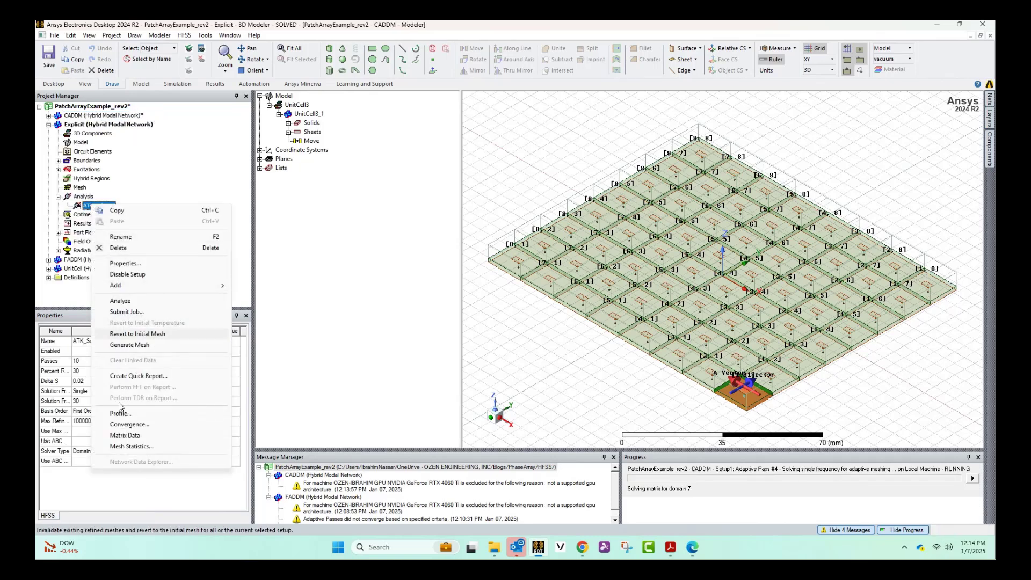
click(392, 298)
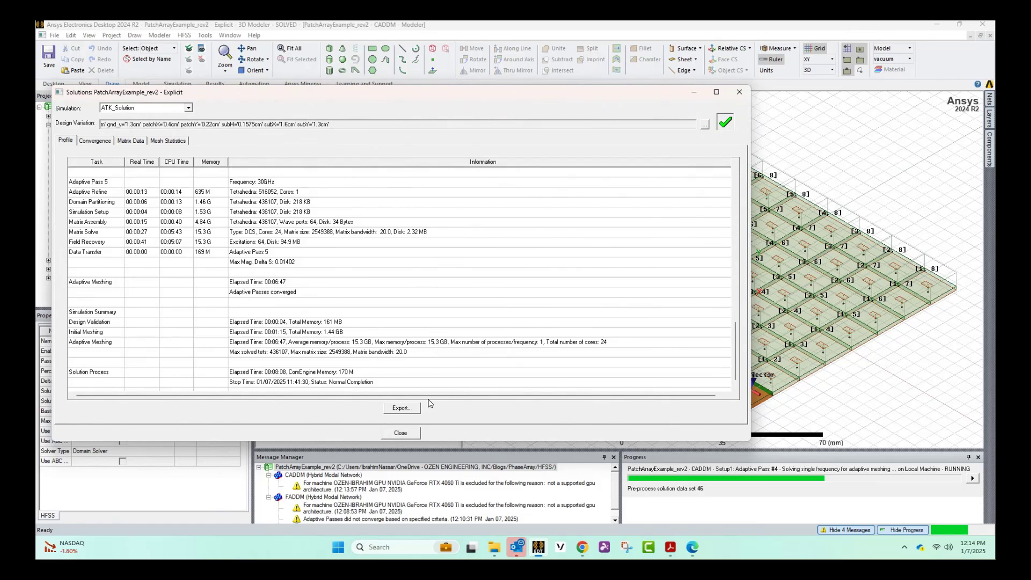
click(415, 434)
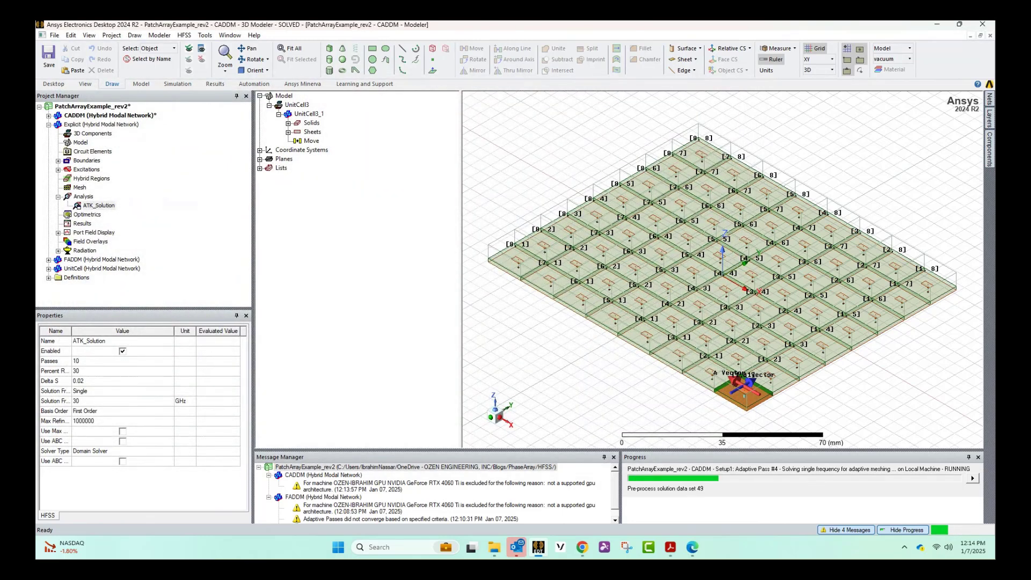
Check the FADDM ATK_Solution profile, a 1:38 solve with unconverged passes, then close it
click(49, 124)
click(48, 133)
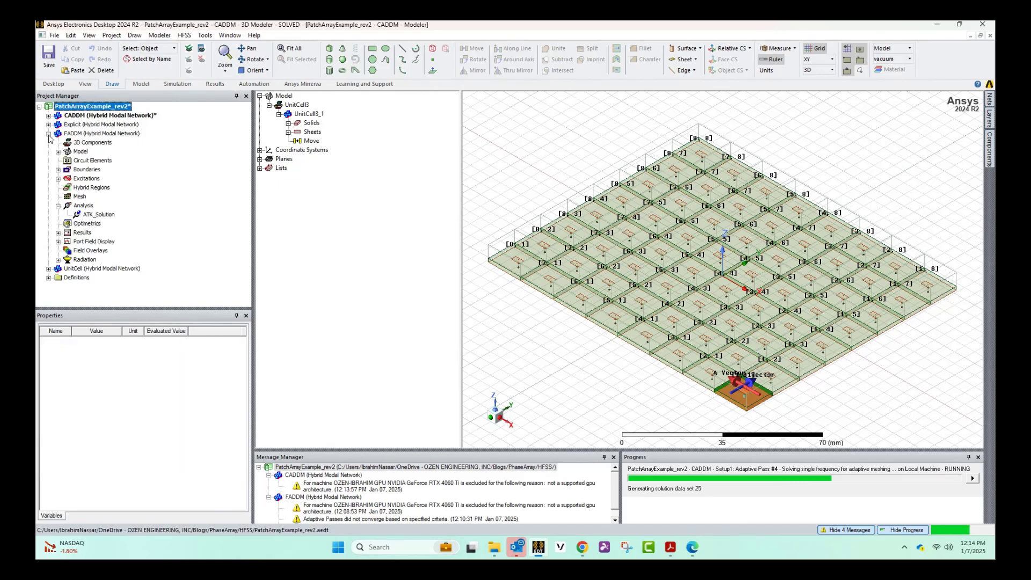
right_click(100, 215)
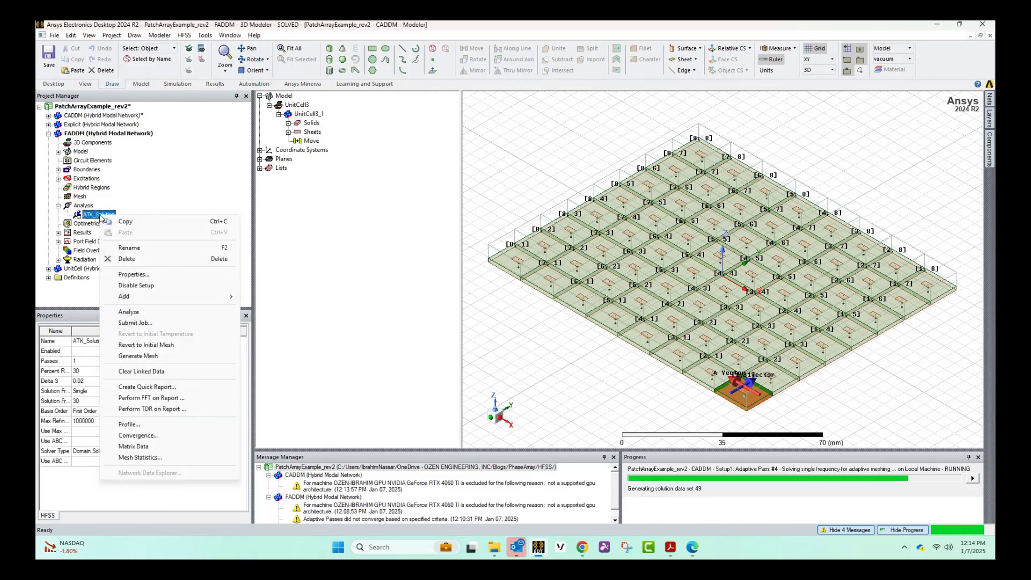
click(129, 425)
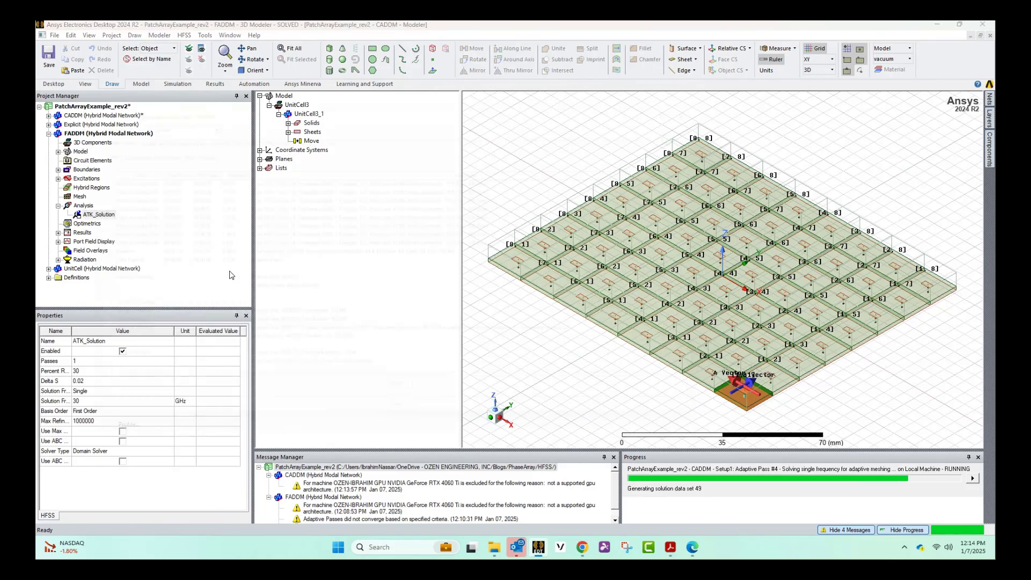
scroll(360, 344, down, 1)
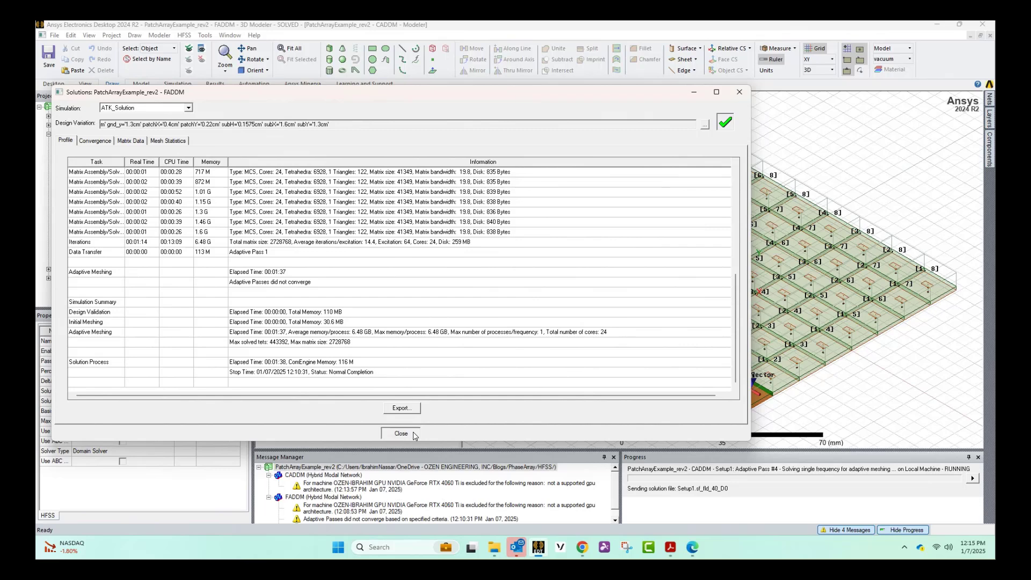
click(401, 433)
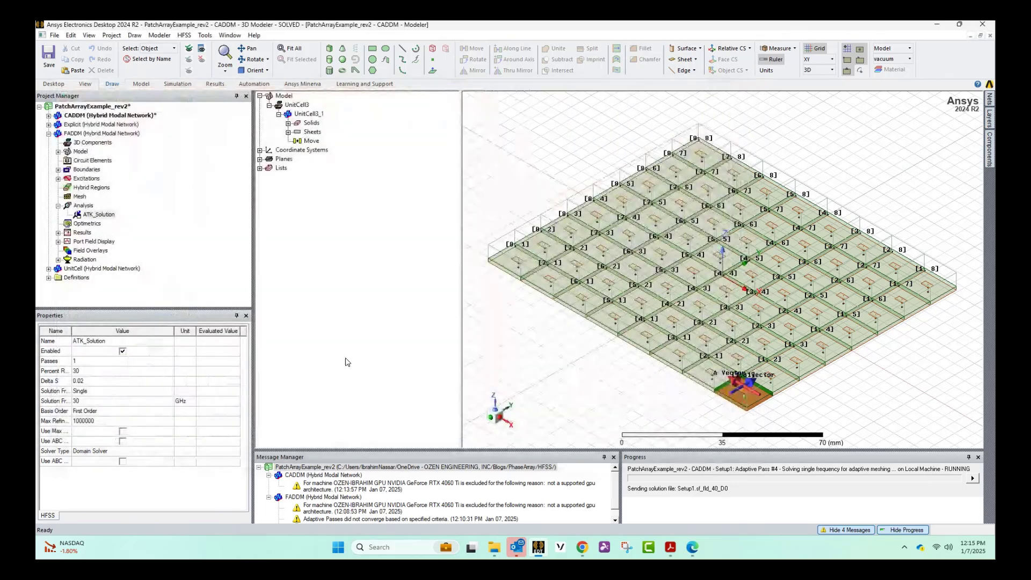
Review the CADDM Setup1 solve profile: converged at pass 4, 1:44 solve, Normal Completion
click(49, 133)
click(48, 115)
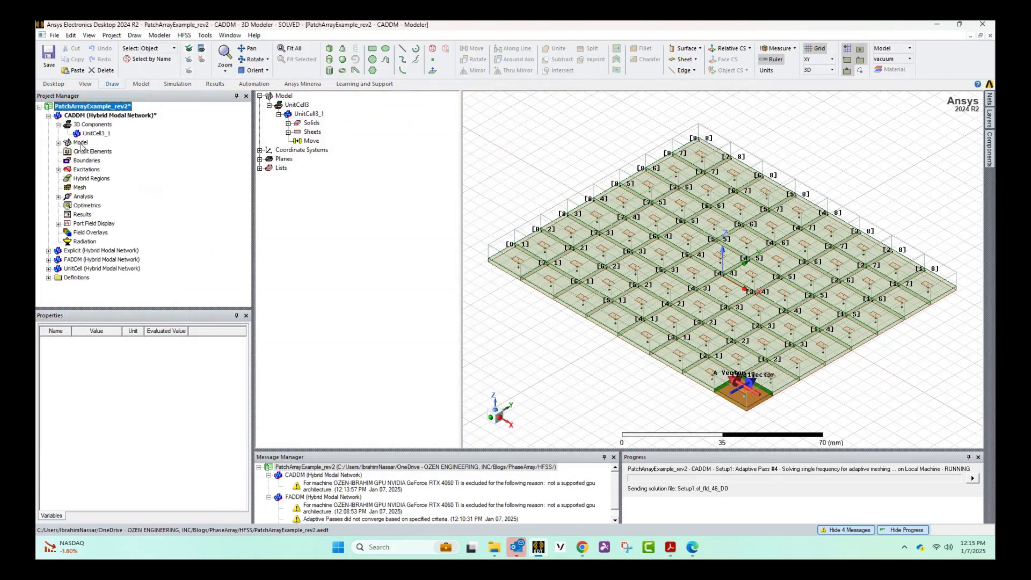
click(84, 197)
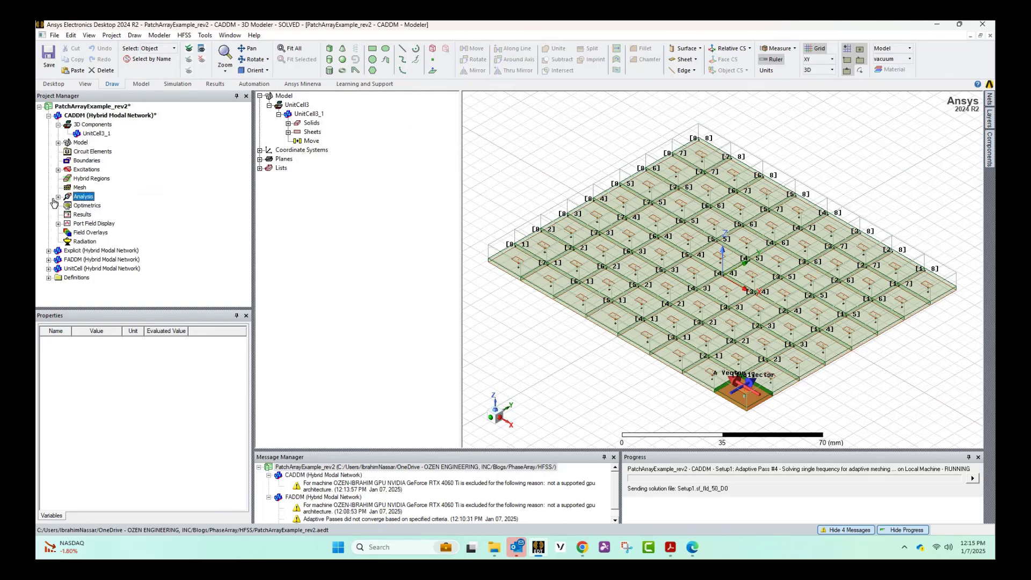
click(58, 197)
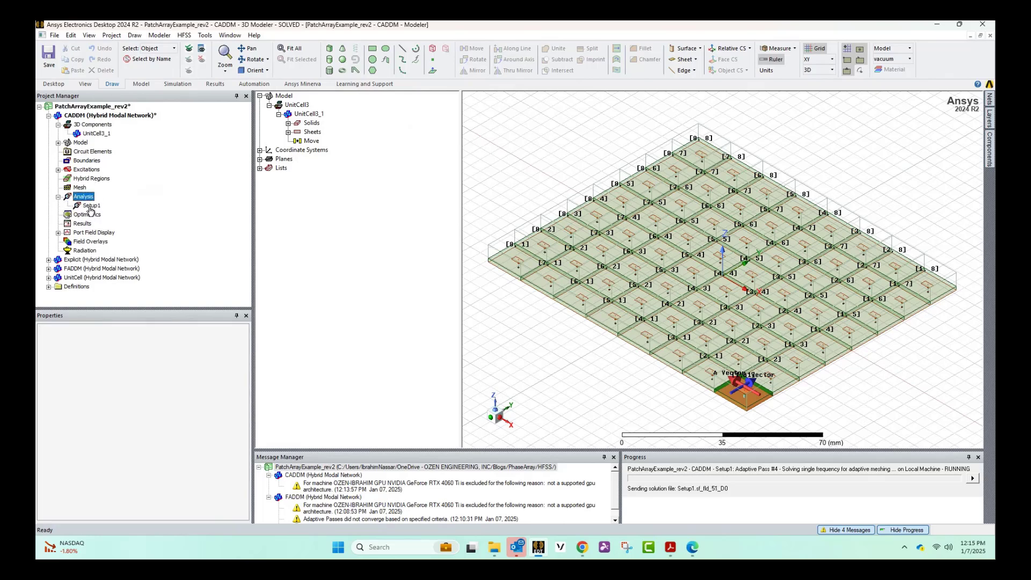
click(91, 207)
right_click(90, 207)
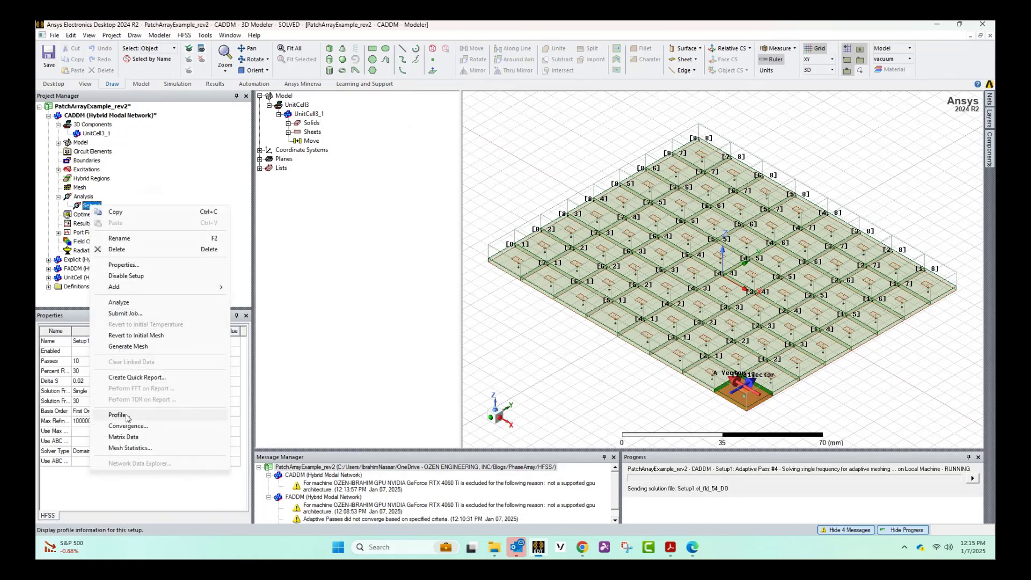
click(118, 415)
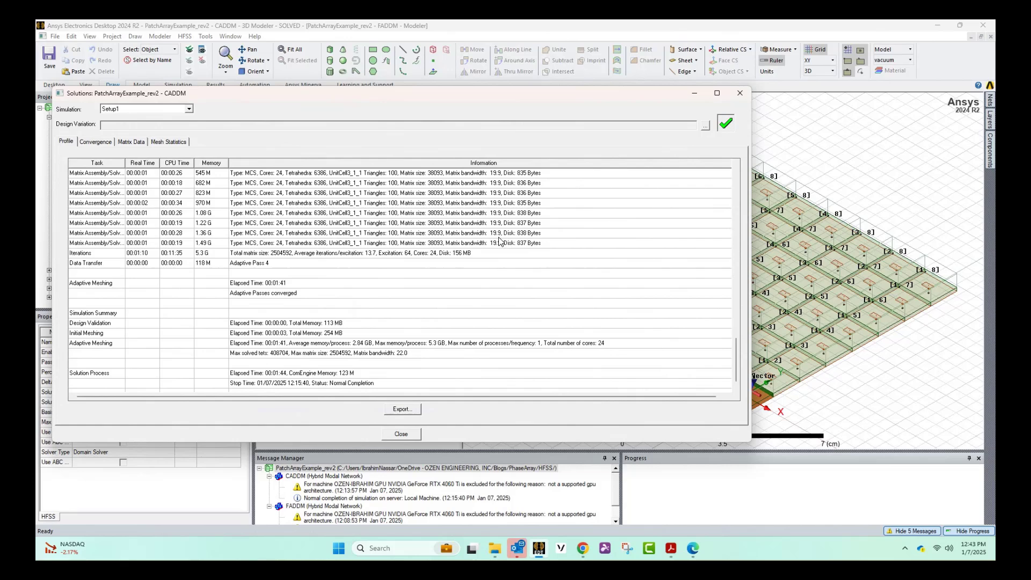
click(740, 94)
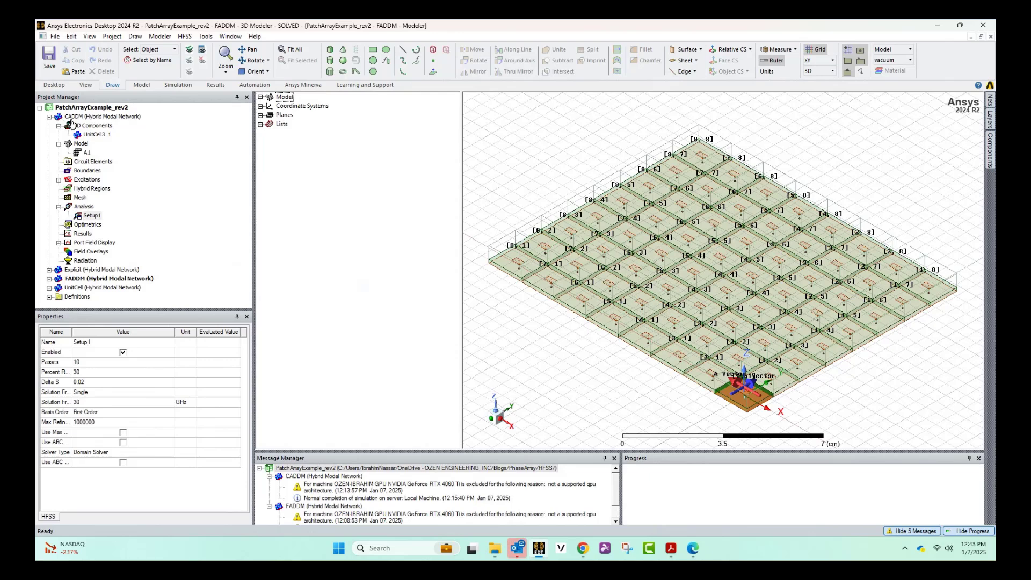
Check CADDM's A1 array unit cells, keeping UnitCell3_1 at 0 deg rotation unchanged
click(80, 160)
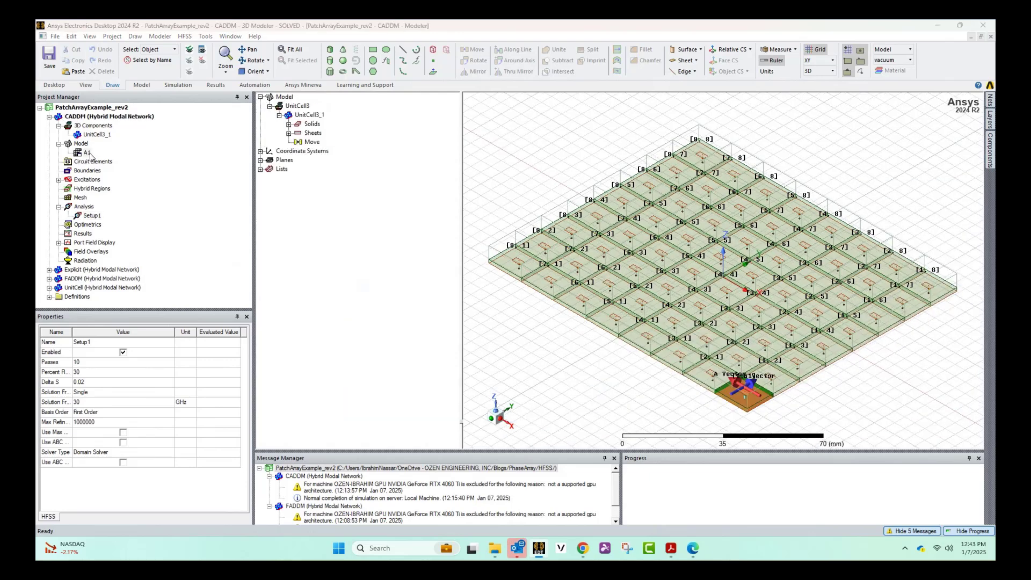
double_click(83, 153)
click(86, 66)
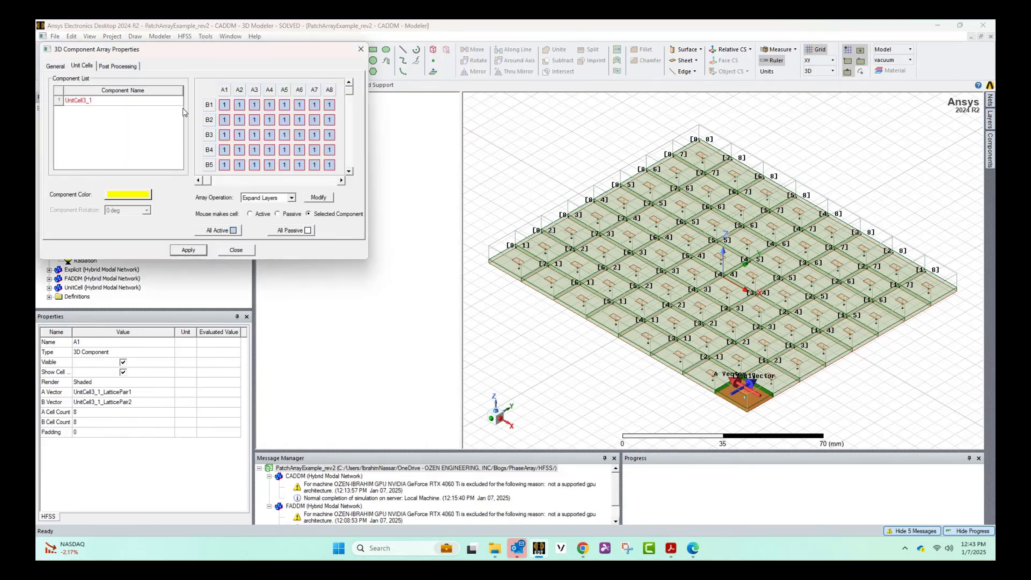
click(147, 103)
click(114, 211)
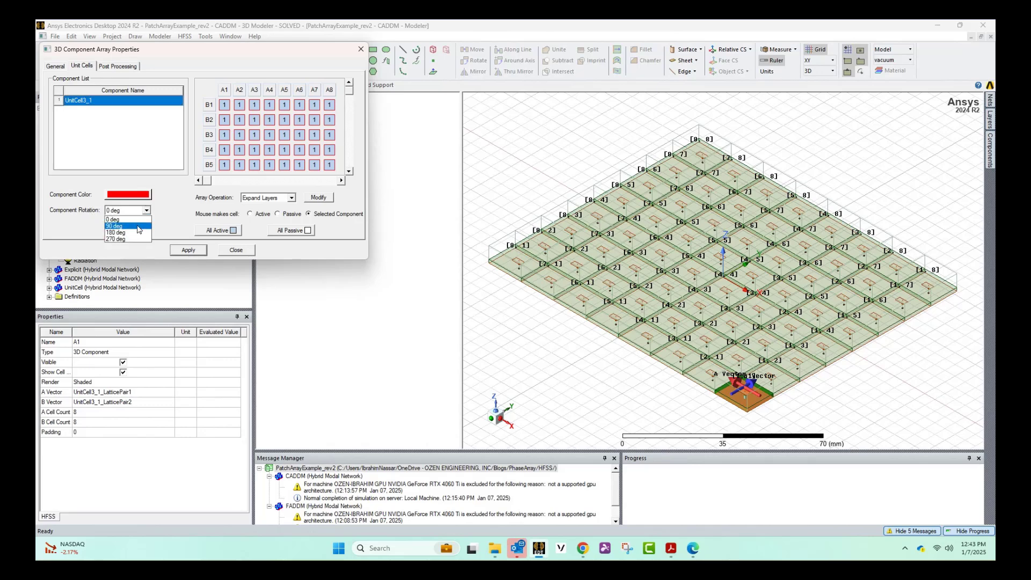
click(167, 210)
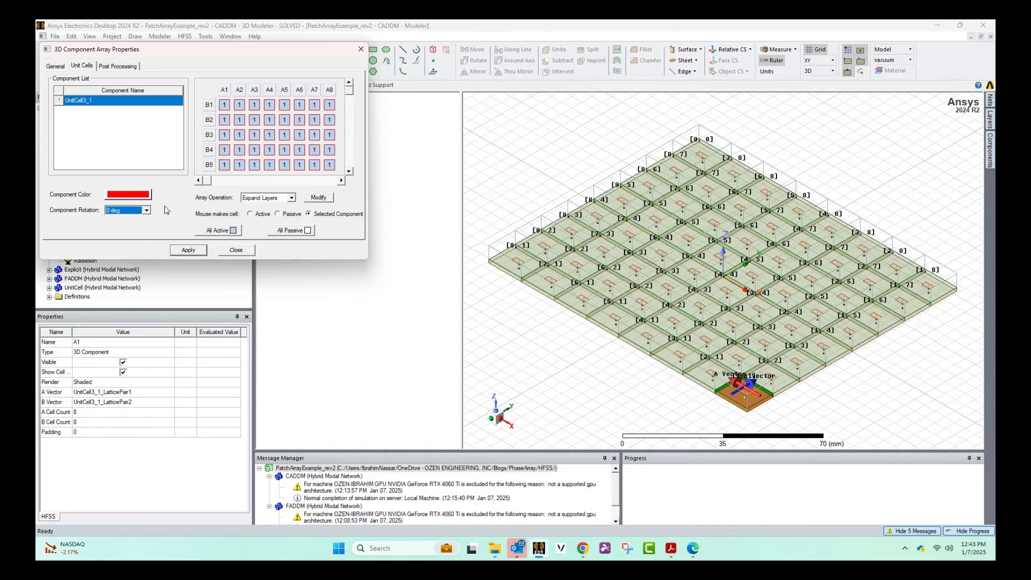
click(234, 250)
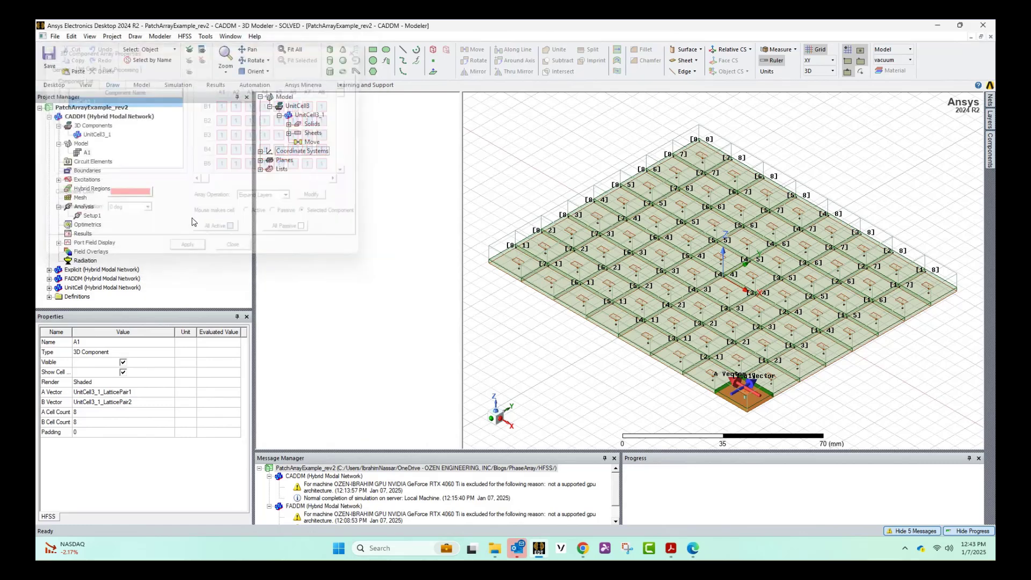
click(49, 117)
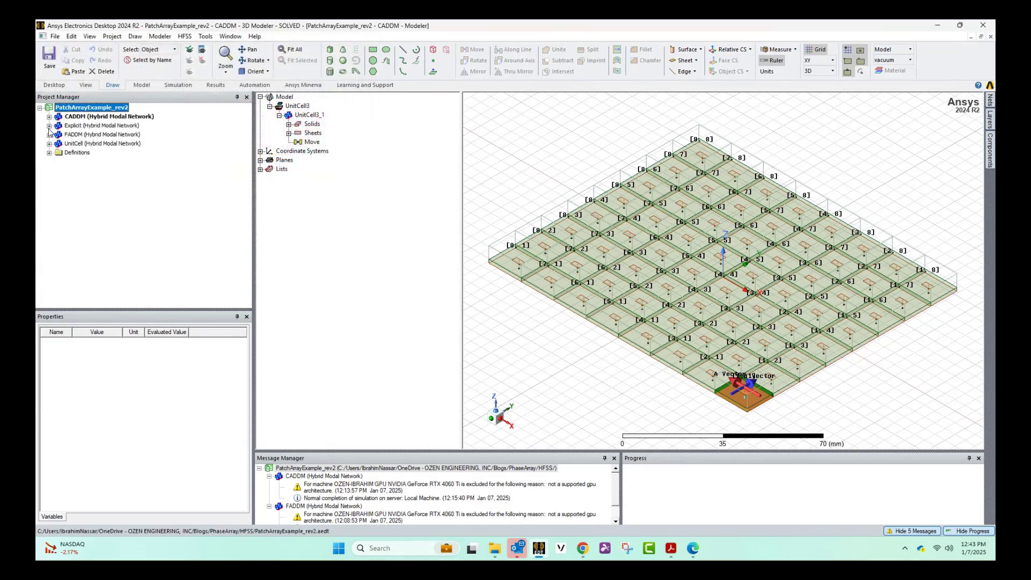
click(49, 135)
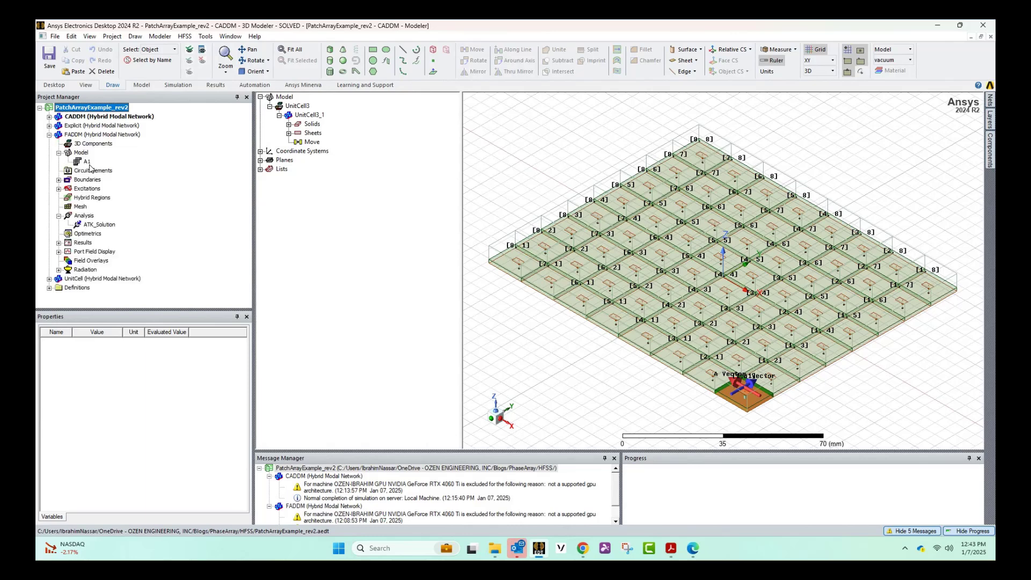
double_click(86, 162)
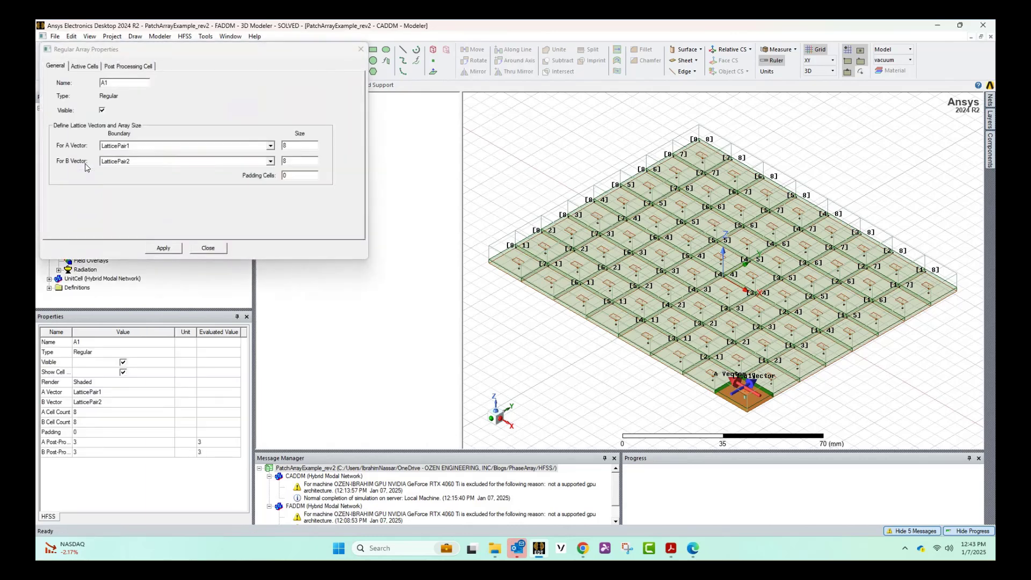
click(95, 69)
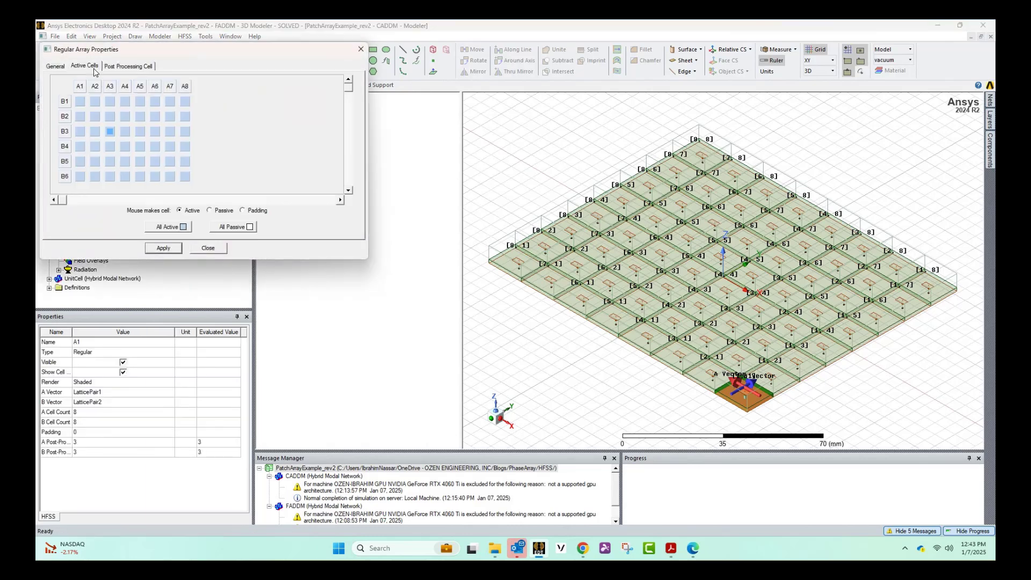
click(242, 210)
click(154, 131)
click(139, 131)
click(139, 146)
click(155, 146)
click(154, 162)
click(140, 161)
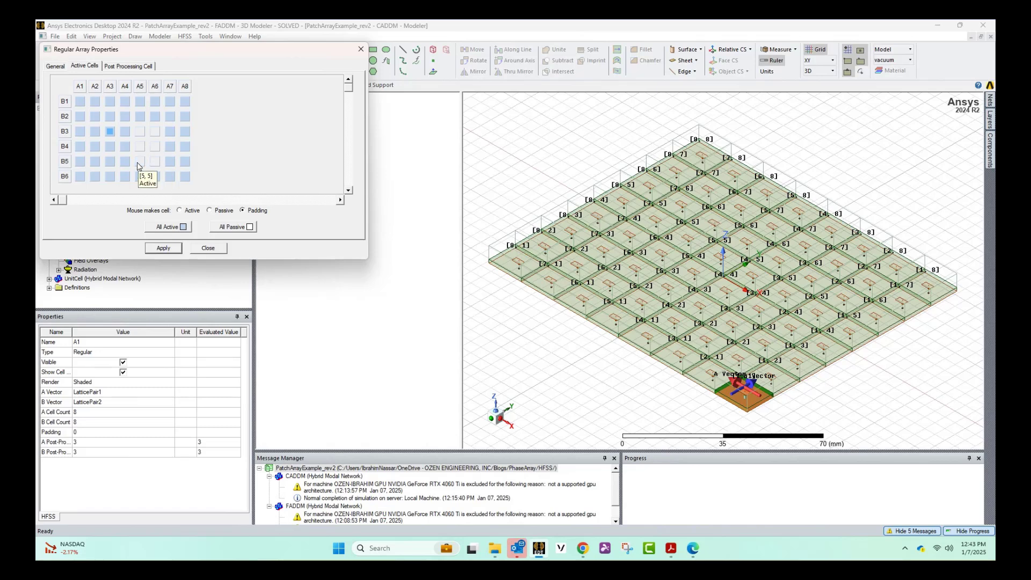
click(207, 249)
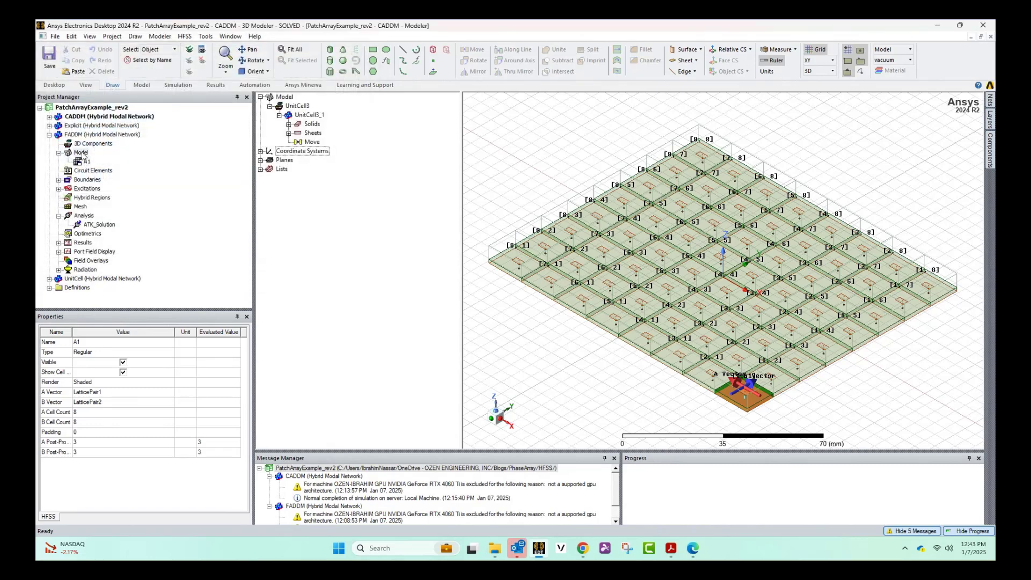
Show the Create Array options for the FADDM Model node
right_click(81, 153)
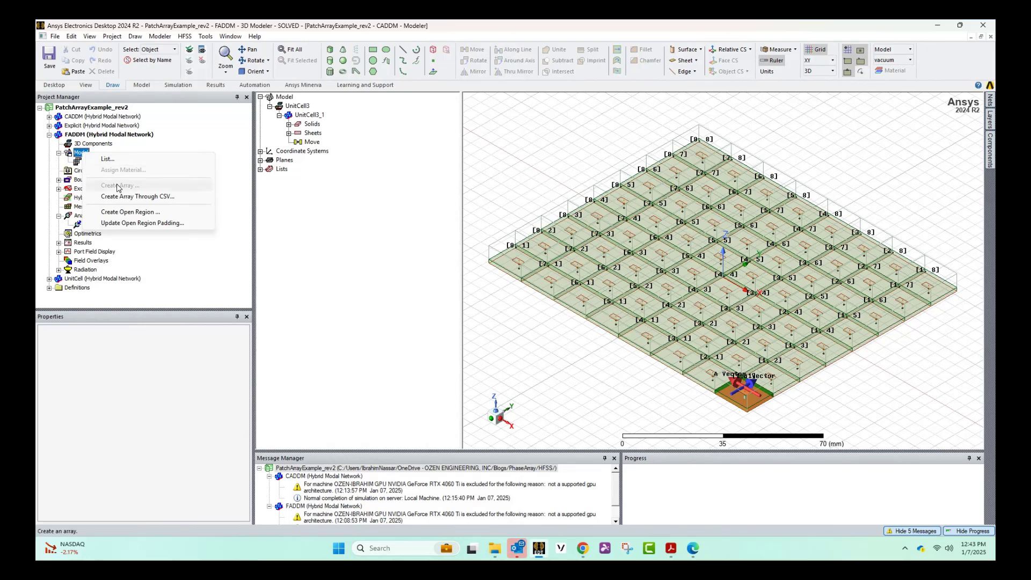